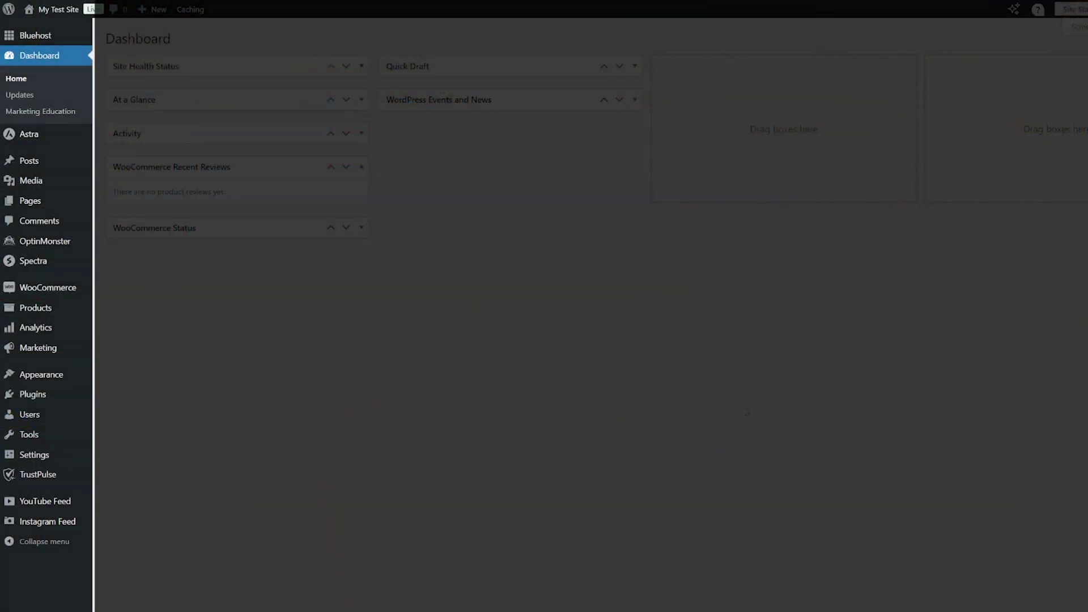
Step: Reveal the OptinMonster submenu in the WordPress admin sidebar
{"action": "mouse_move", "coordinate": [46, 242]}
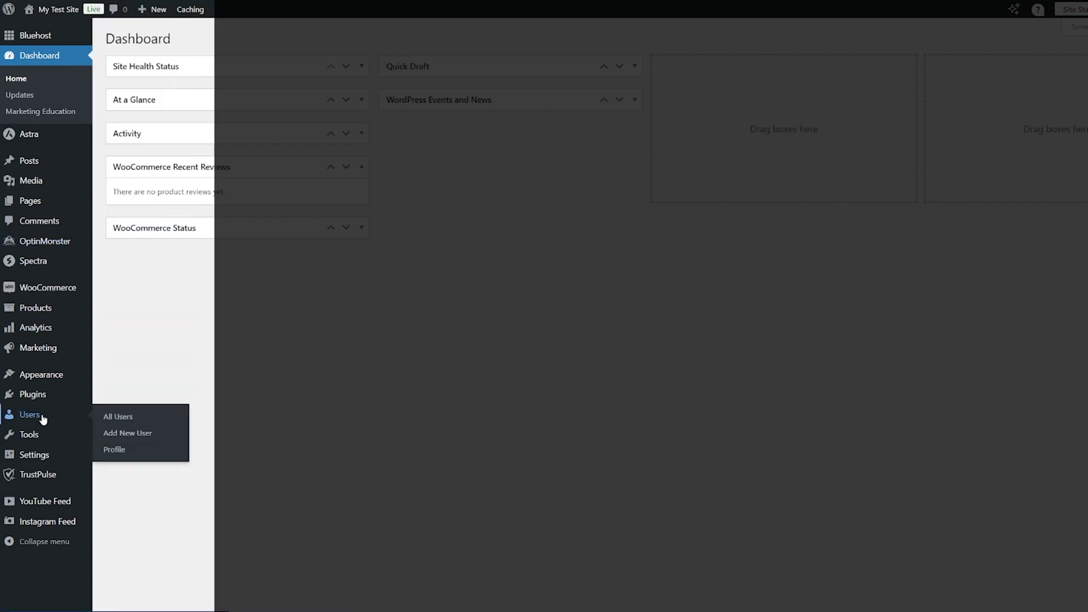
{"action": "mouse_move", "coordinate": [42, 398]}
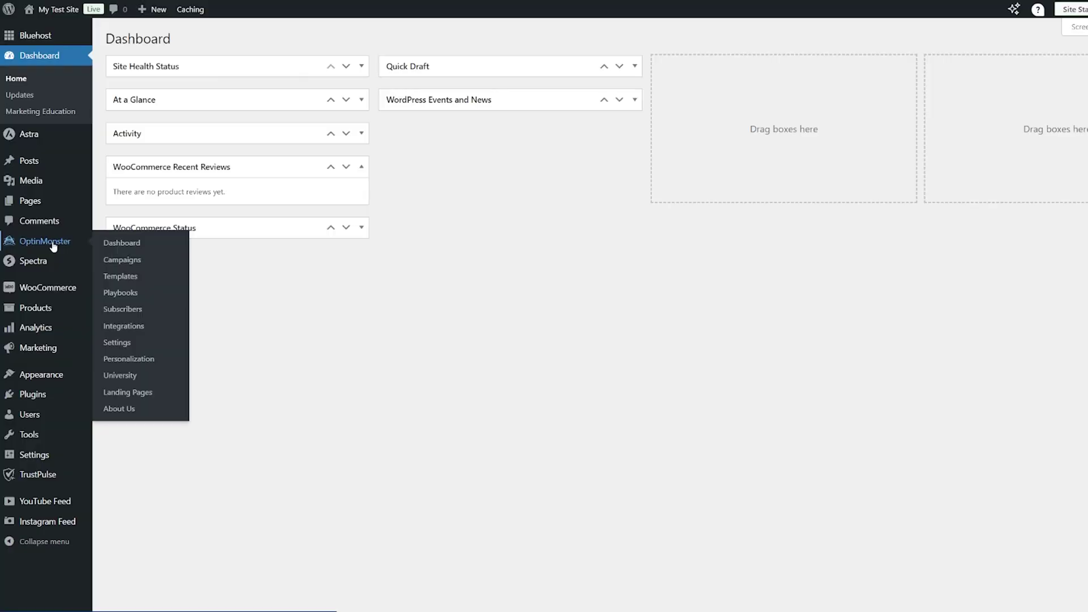
Step: Go to the OptinMonster dashboard and start a new campaign from the Popup card
{"action": "left_click", "coordinate": [51, 242]}
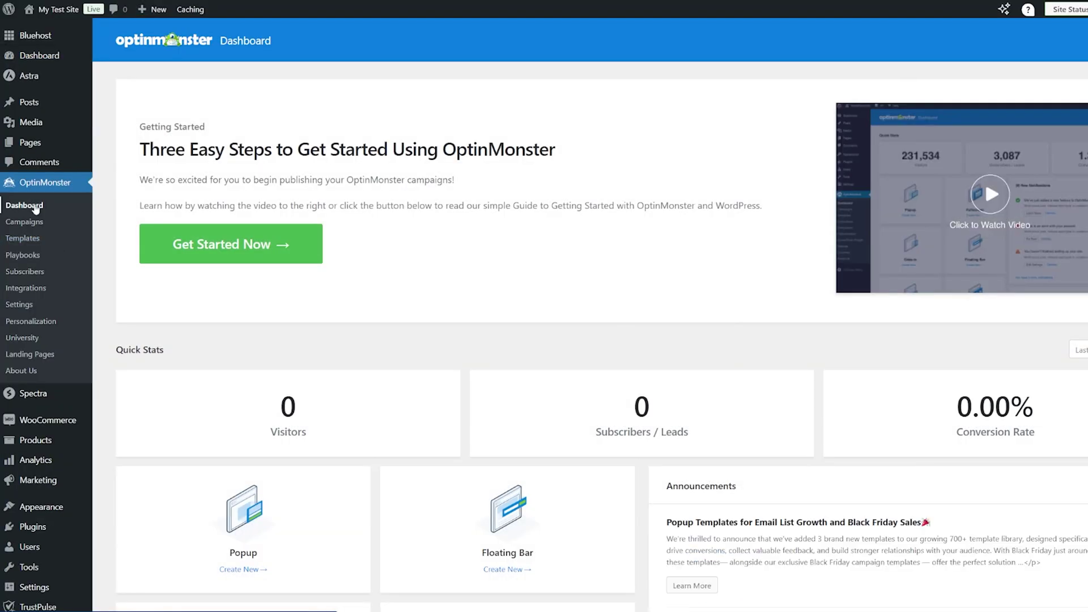
{"action": "scroll", "coordinate": [379, 267], "scroll_direction": "down", "scroll_amount": 6}
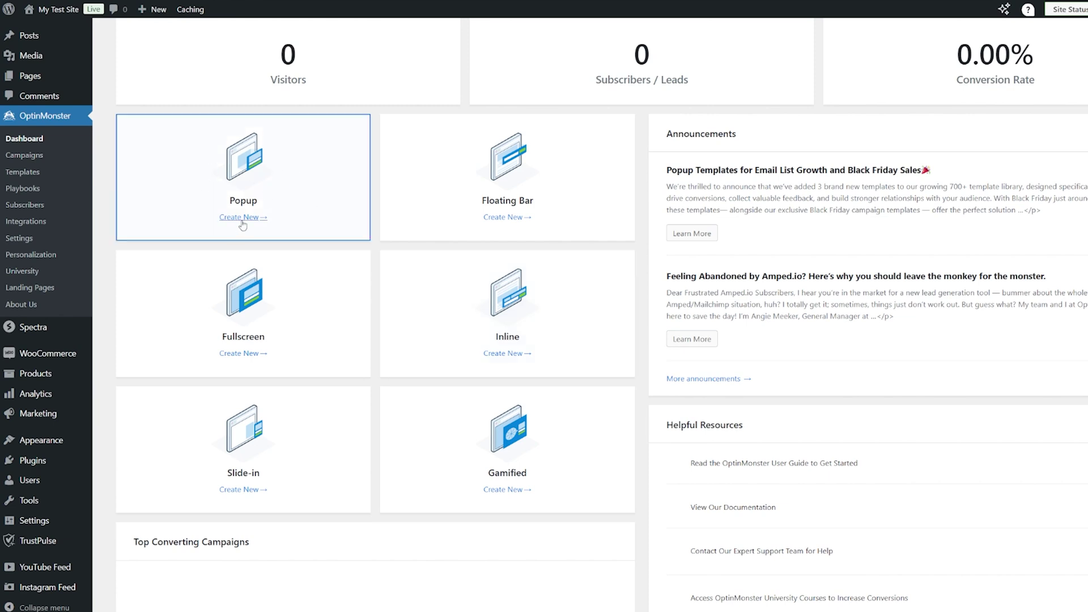
{"action": "left_click", "coordinate": [241, 218]}
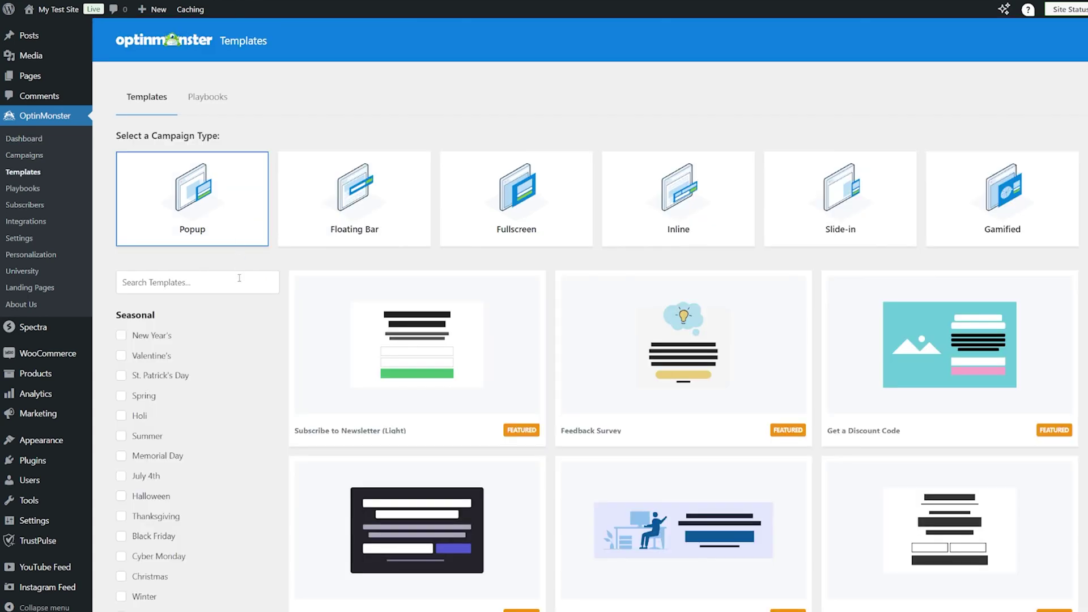
Step: Create a popup campaign named 'Discount Code' from the Get a Discount Code template
{"action": "scroll", "coordinate": [184, 386], "scroll_direction": "down", "scroll_amount": 5}
{"action": "scroll", "coordinate": [189, 386], "scroll_direction": "up", "scroll_amount": 1}
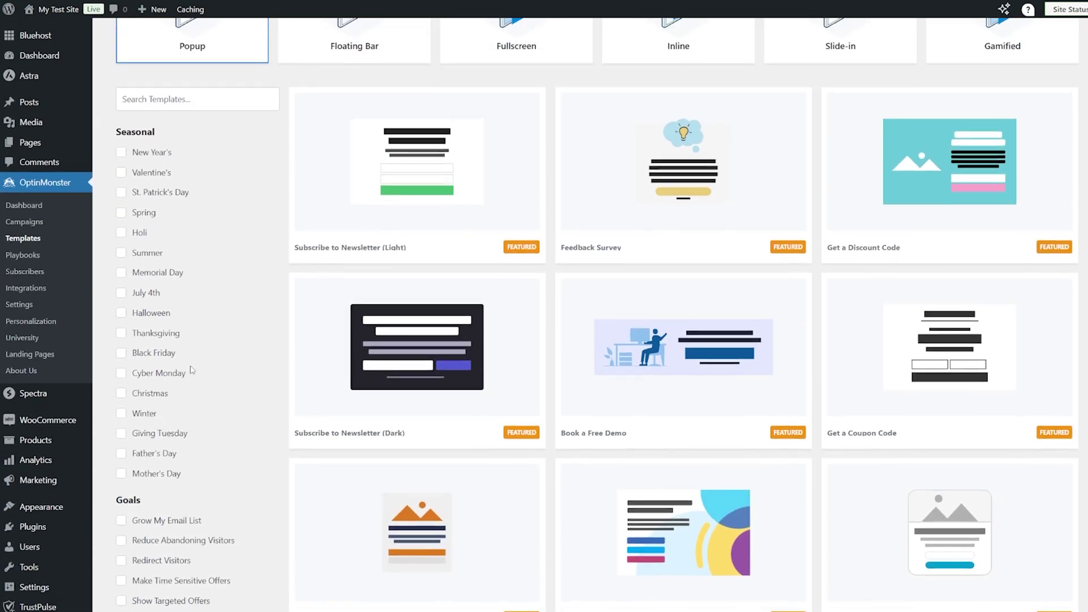
{"action": "scroll", "coordinate": [191, 386], "scroll_direction": "down", "scroll_amount": 3}
{"action": "scroll", "coordinate": [193, 436], "scroll_direction": "down", "scroll_amount": 6}
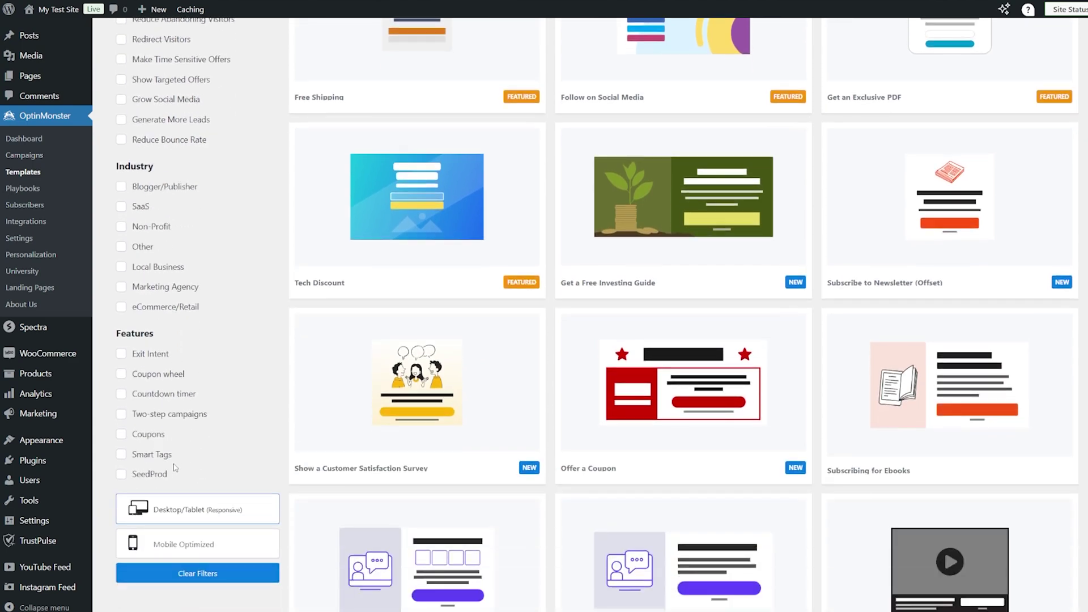
{"action": "scroll", "coordinate": [176, 465], "scroll_direction": "up", "scroll_amount": 12}
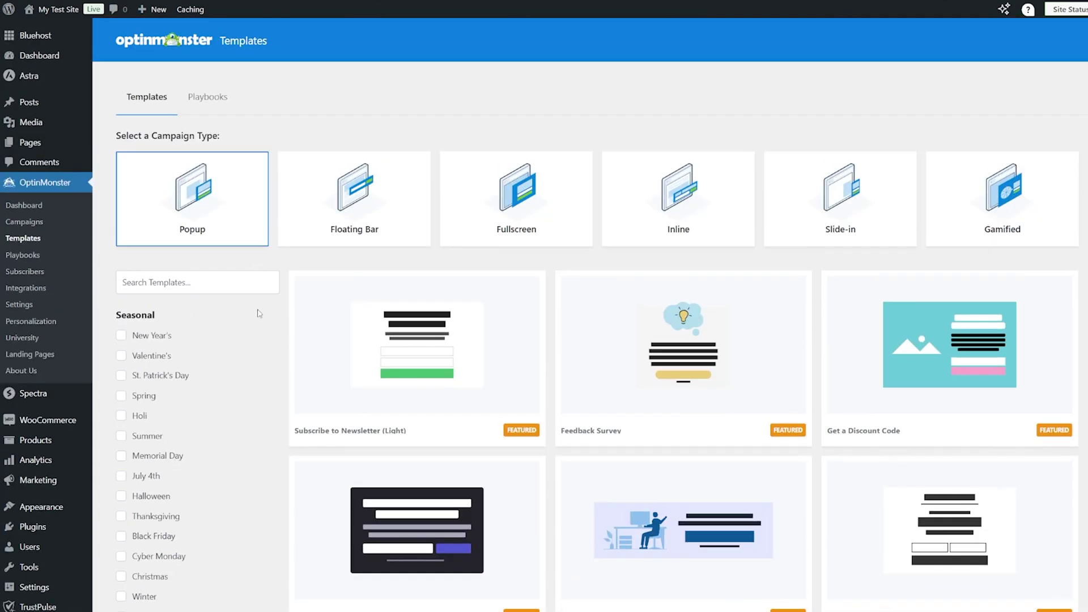
{"action": "mouse_move", "coordinate": [504, 528]}
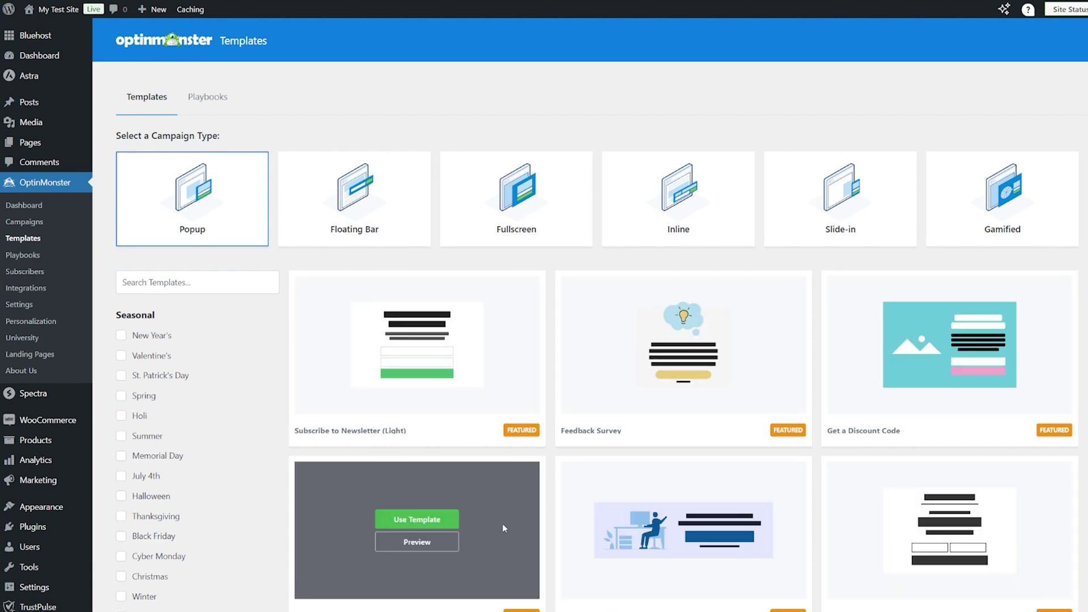
{"action": "mouse_move", "coordinate": [422, 395]}
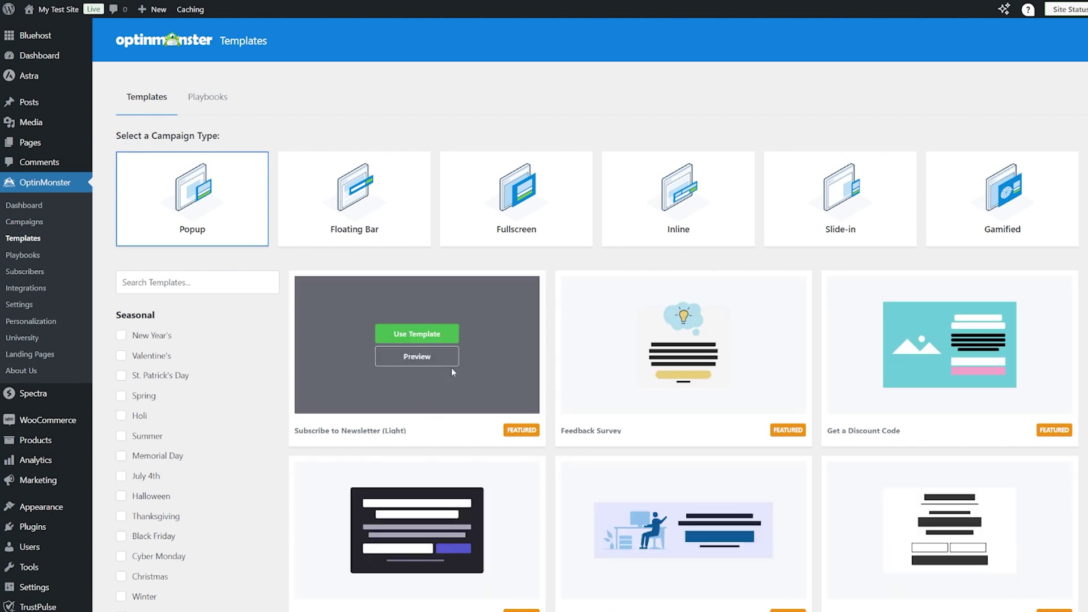
{"action": "mouse_move", "coordinate": [672, 360]}
{"action": "scroll", "coordinate": [671, 359], "scroll_direction": "down", "scroll_amount": 1}
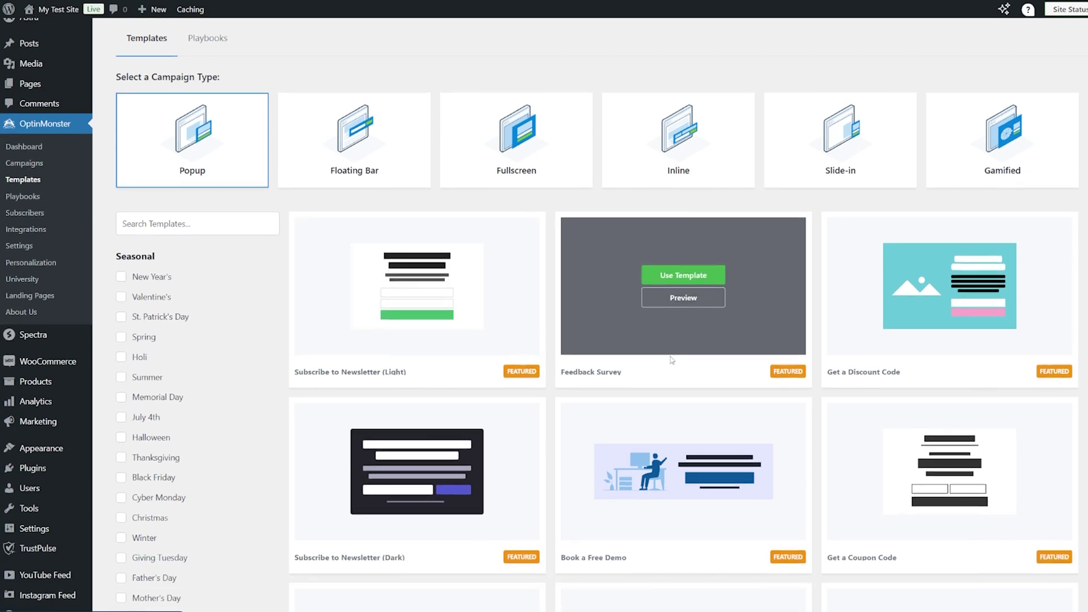
{"action": "mouse_move", "coordinate": [934, 347]}
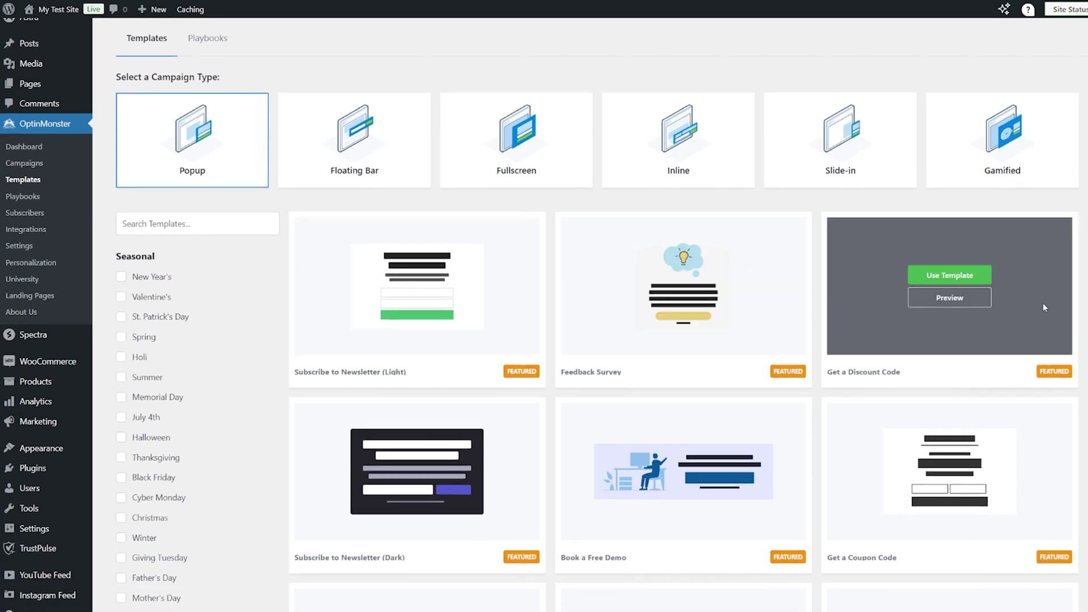
{"action": "left_click", "coordinate": [958, 276]}
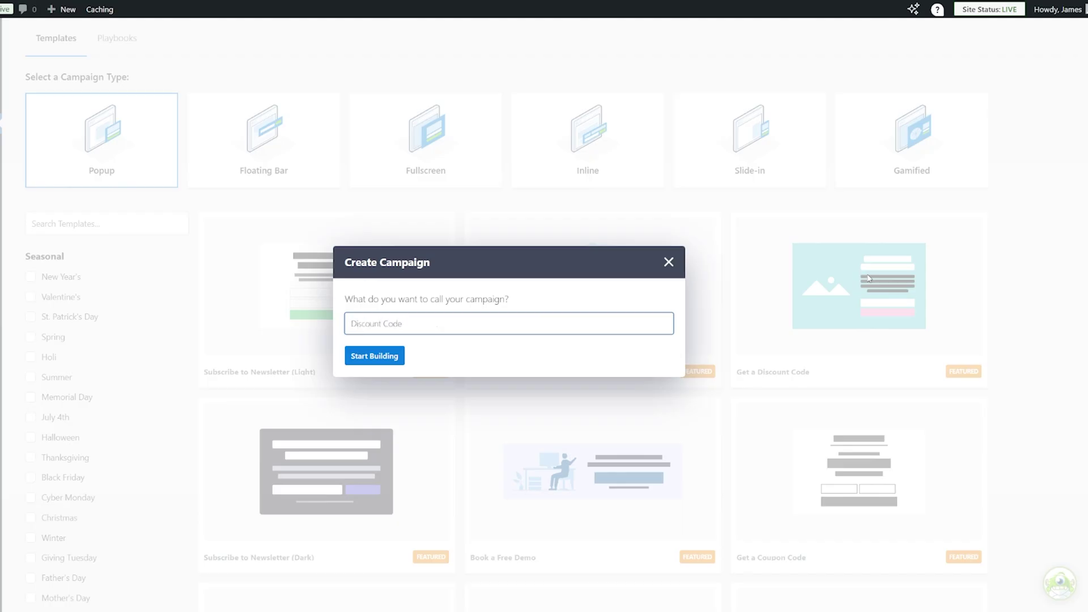
{"action": "left_click", "coordinate": [374, 357]}
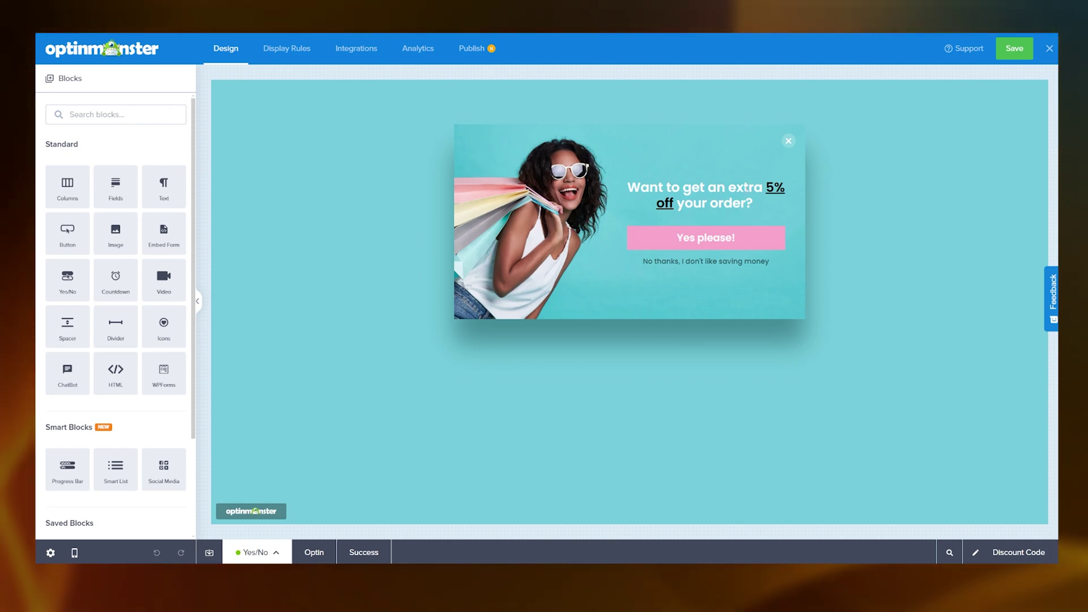
Step: Change the headline to 'Want to get an extra 15% off your order?' with the 1 in black
{"action": "left_click", "coordinate": [705, 196]}
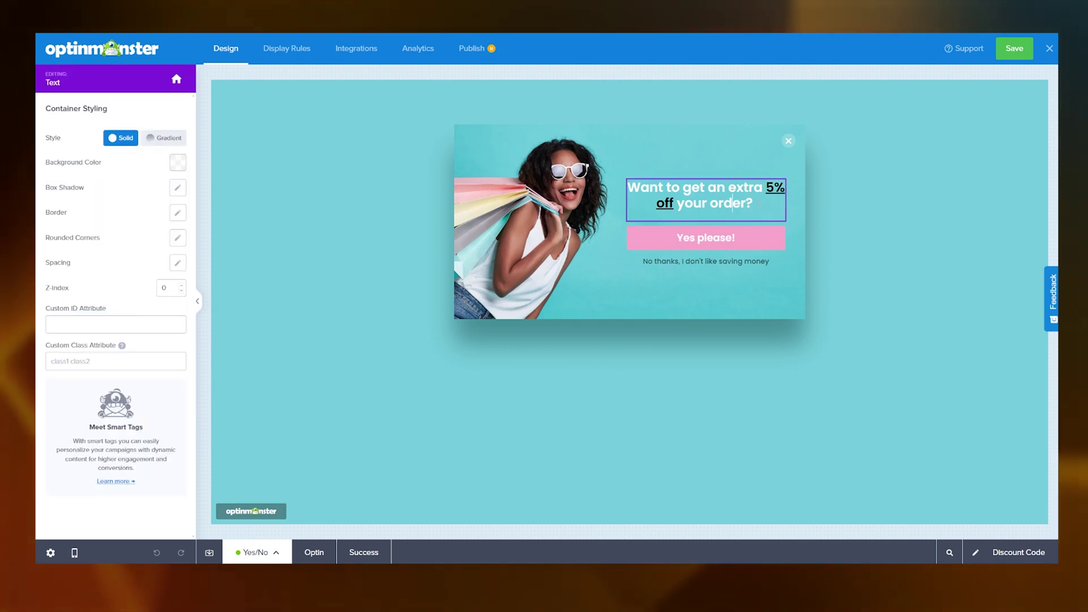
{"action": "left_click", "coordinate": [768, 187]}
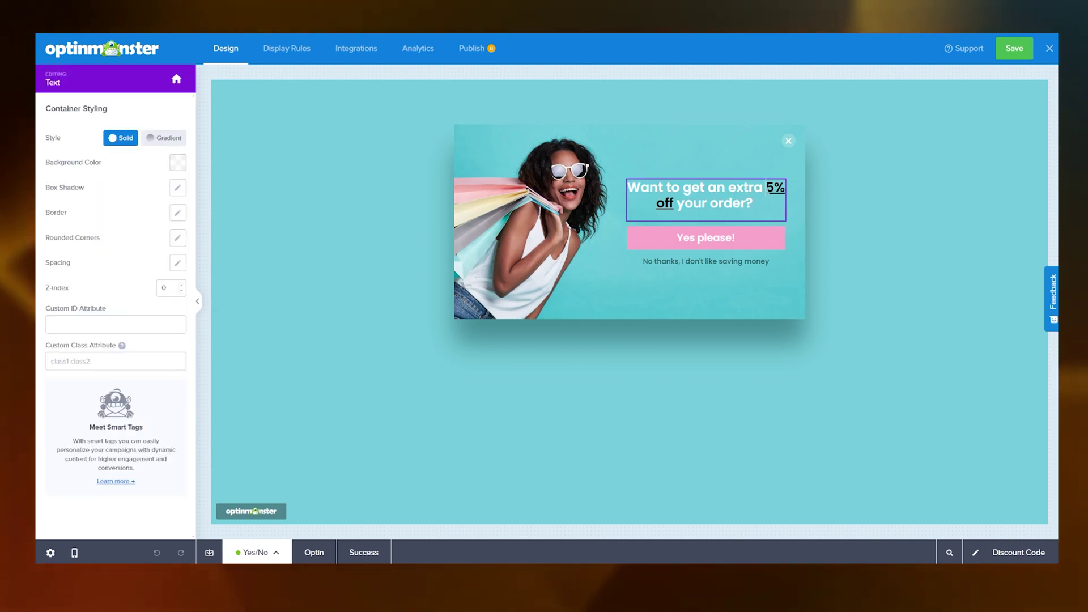
{"action": "type", "text": "1"}
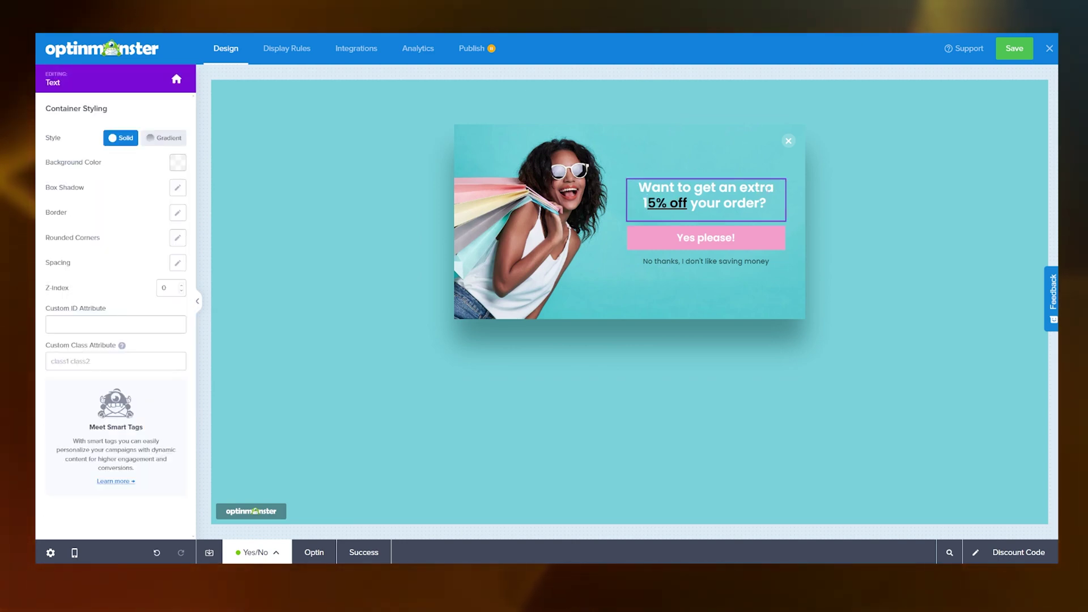
{"action": "left_click", "coordinate": [652, 203]}
{"action": "left_click_drag", "start_coordinate": [652, 203], "coordinate": [644, 203]}
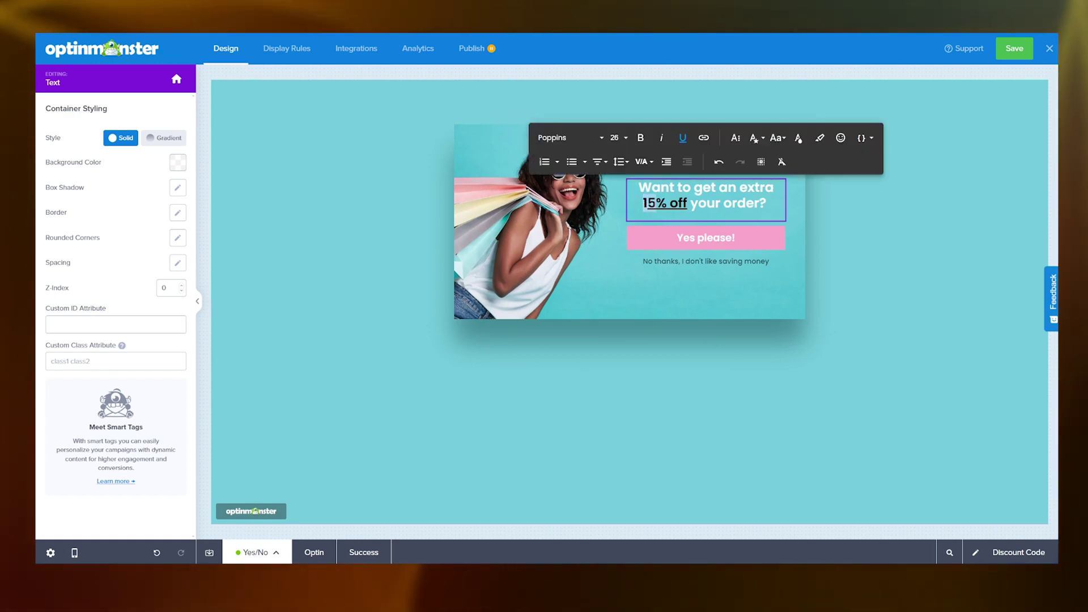
{"action": "left_click", "coordinate": [799, 140]}
{"action": "left_click", "coordinate": [903, 183]}
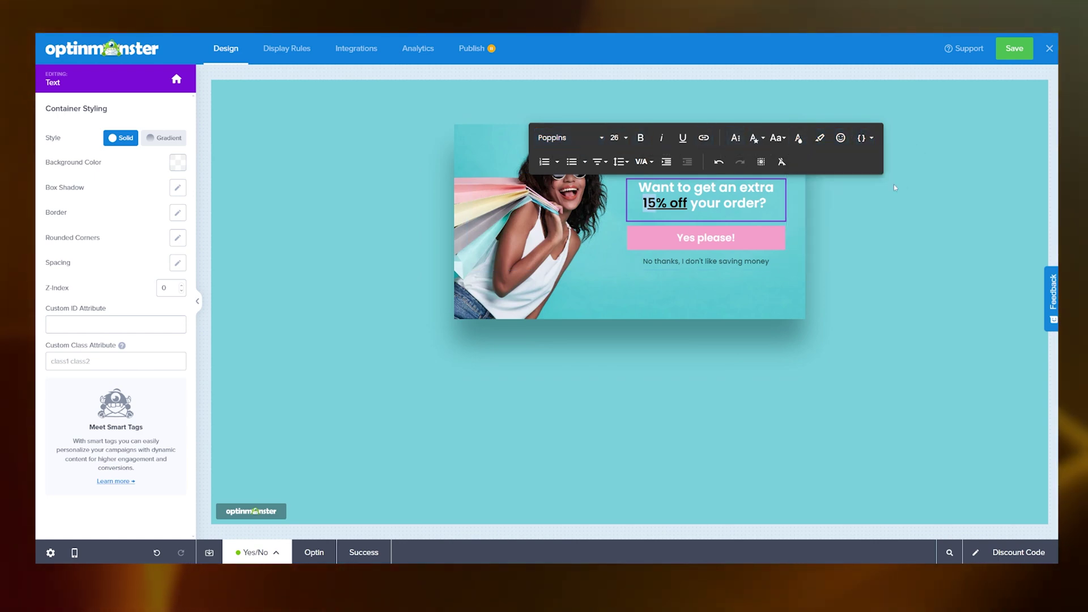
{"action": "left_click", "coordinate": [697, 288]}
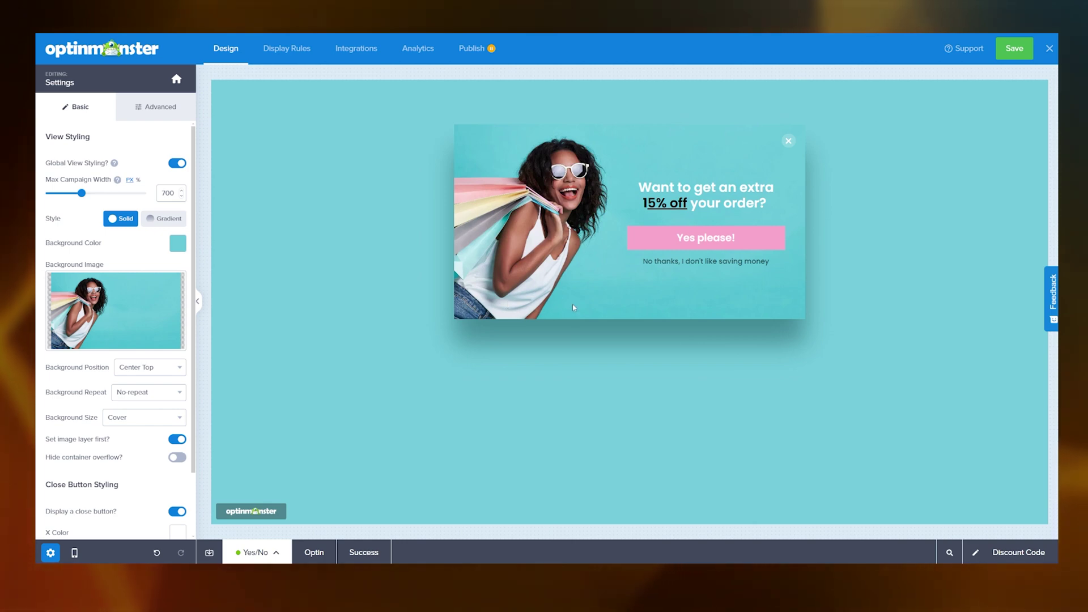
Step: Upload the purple marketing photo of the pointing woman as the popup's background image
{"action": "mouse_move", "coordinate": [111, 314]}
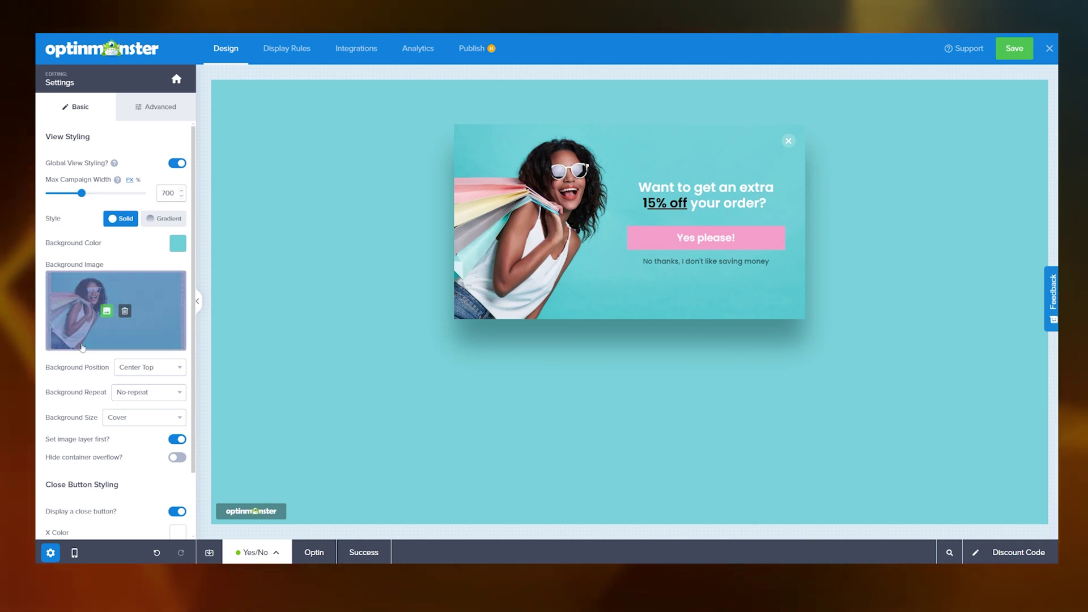
{"action": "left_click", "coordinate": [108, 312]}
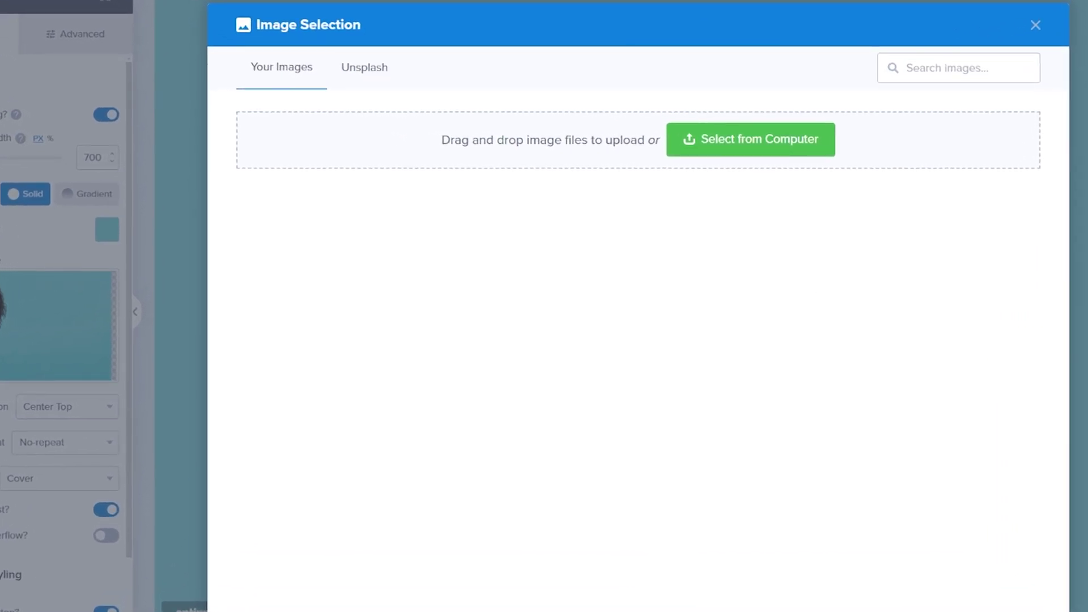
{"action": "left_click_drag", "start_coordinate": [1087, 63], "coordinate": [527, 143]}
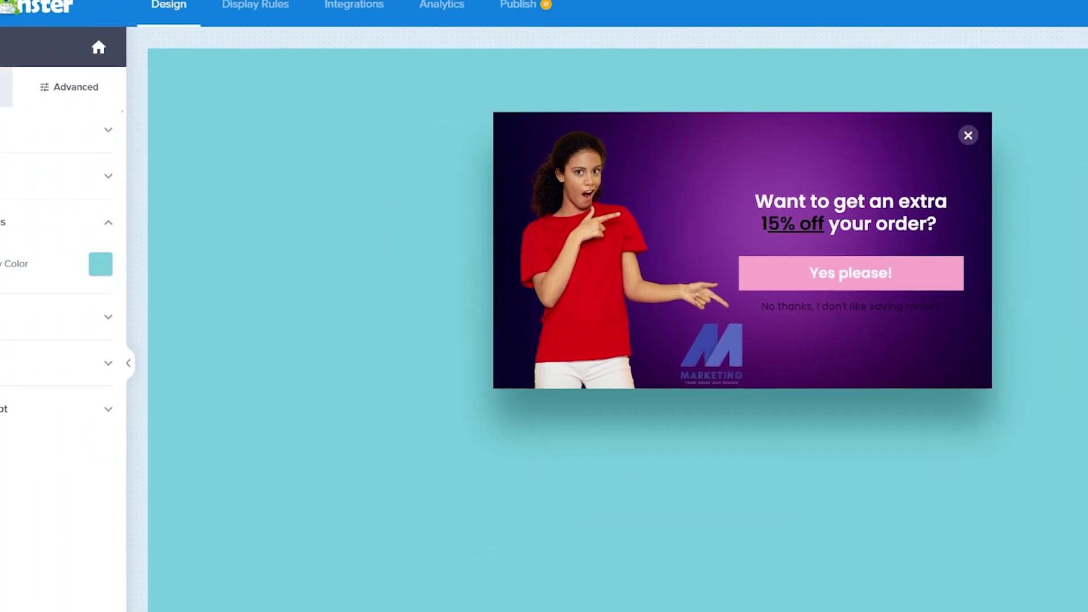
Step: Shift the Background Overlay Color hue from light cyan to purple
{"action": "left_click", "coordinate": [182, 252]}
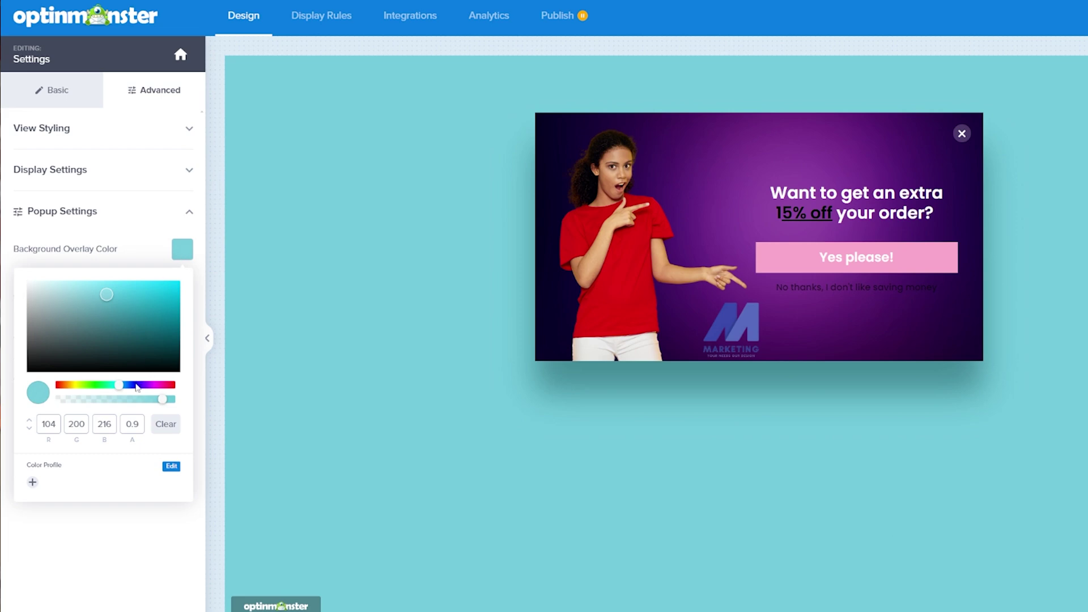
{"action": "left_click_drag", "start_coordinate": [116, 390], "coordinate": [144, 387]}
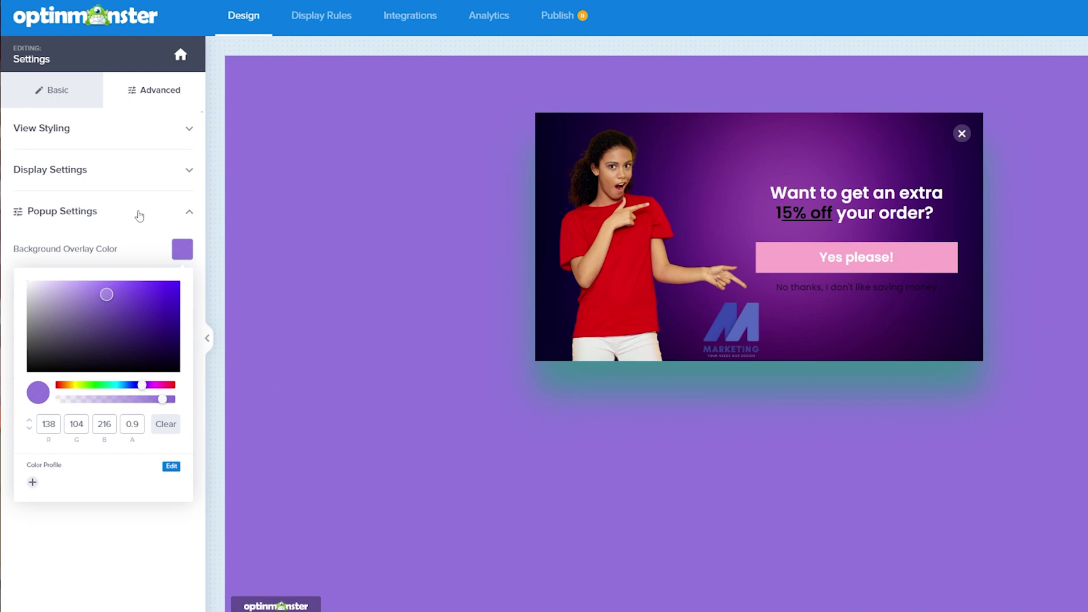
{"action": "left_click", "coordinate": [923, 487]}
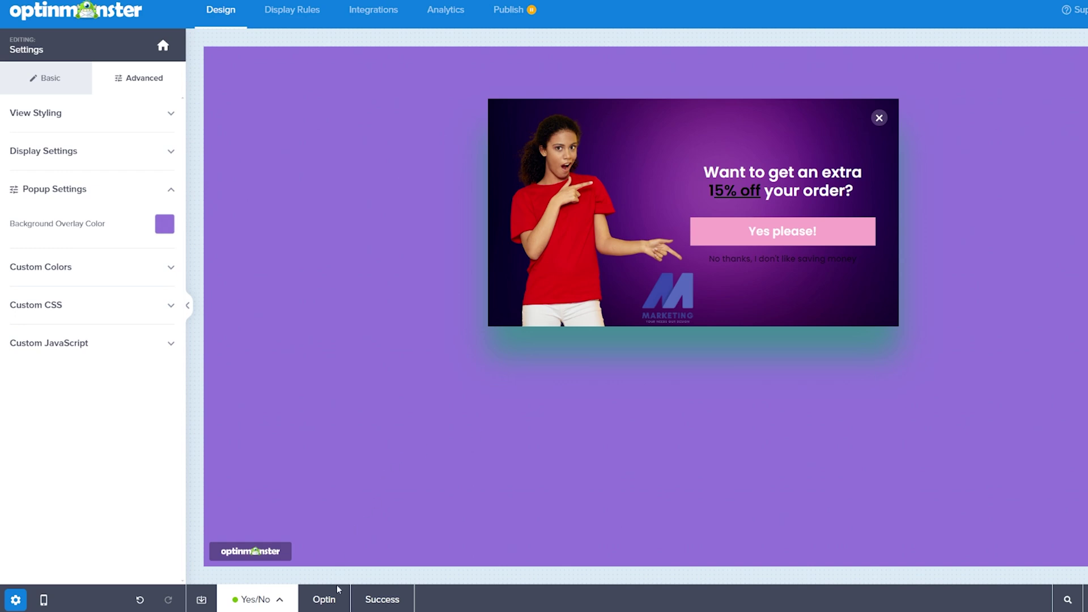
{"action": "left_click", "coordinate": [333, 599]}
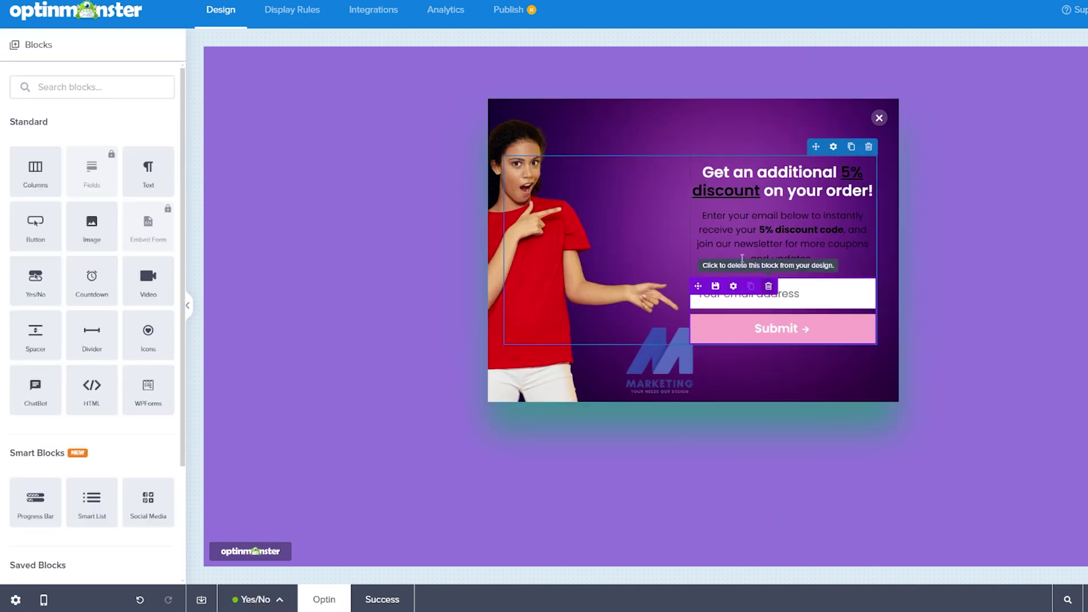
Step: Change the Optin headline's 5% to 15%, giving the added 1 a matching colour
{"action": "left_click", "coordinate": [844, 173]}
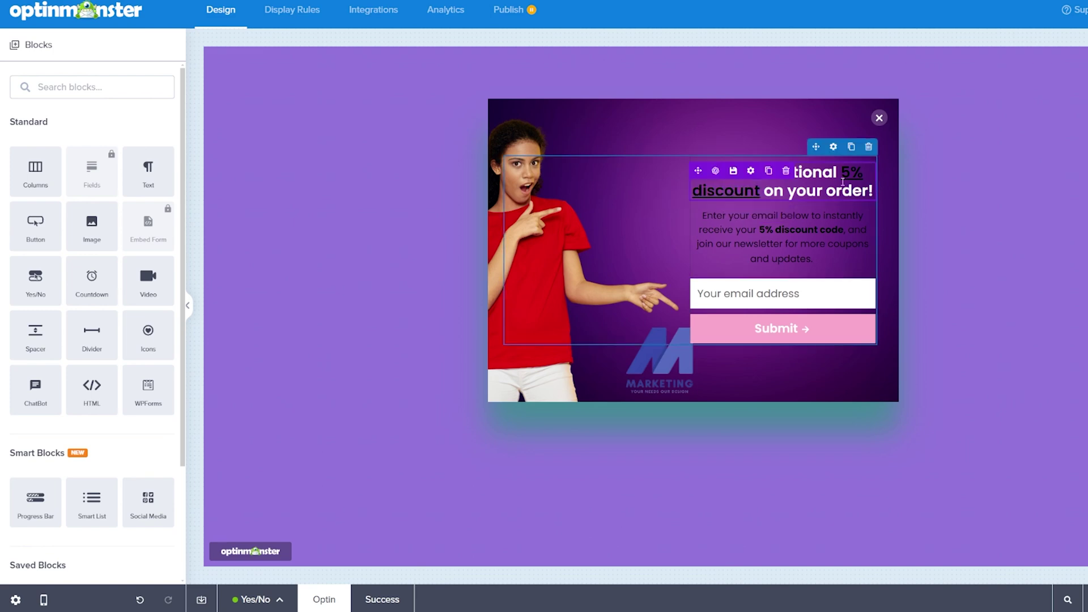
{"action": "type", "text": "1"}
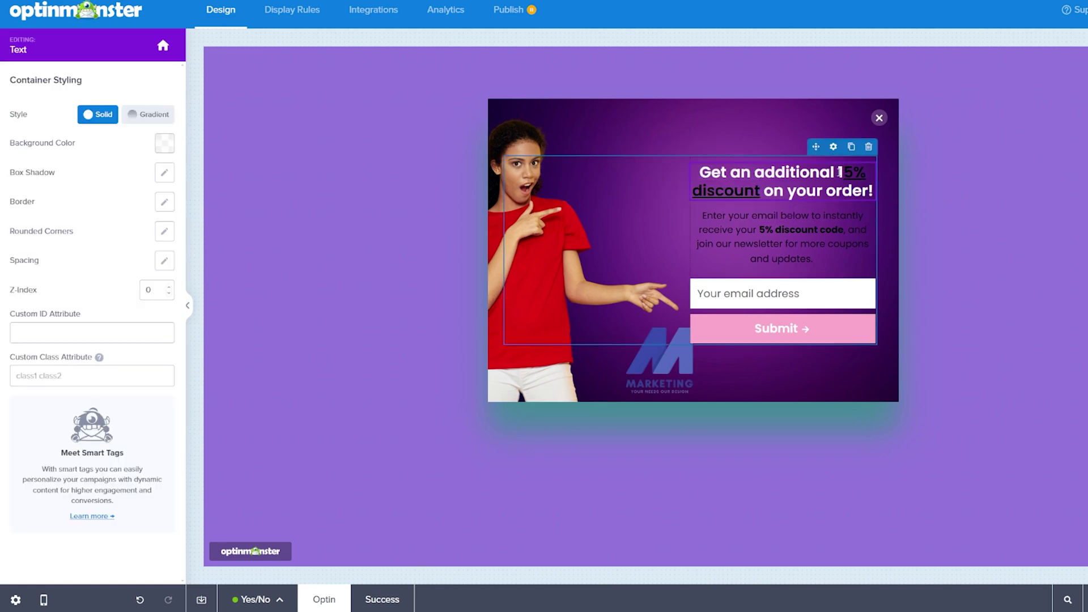
{"action": "key", "text": "shift+Left"}
{"action": "left_click", "coordinate": [891, 114]}
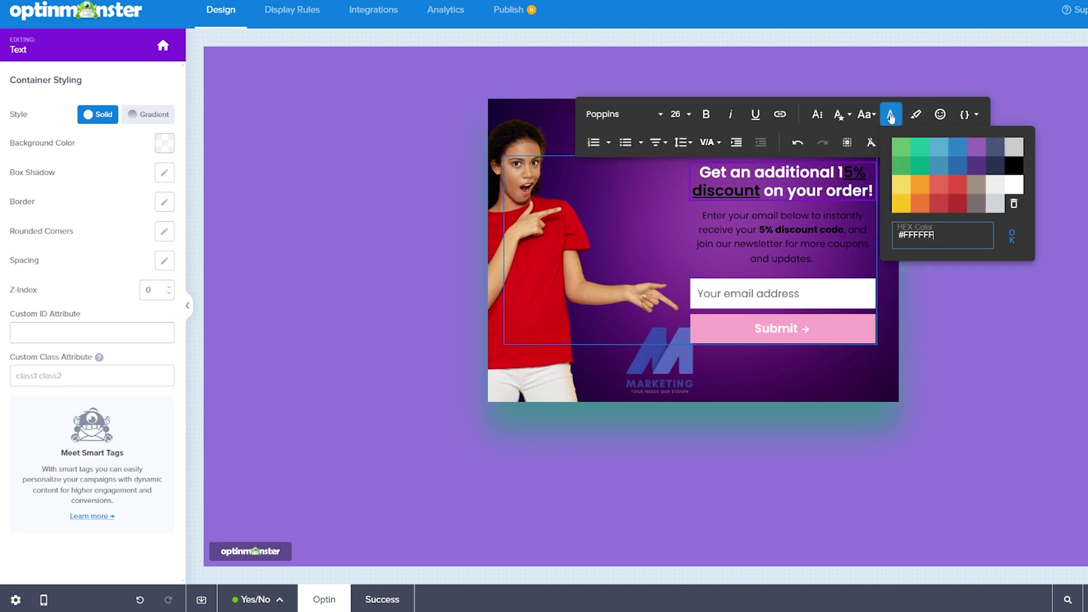
{"action": "left_click", "coordinate": [1013, 167]}
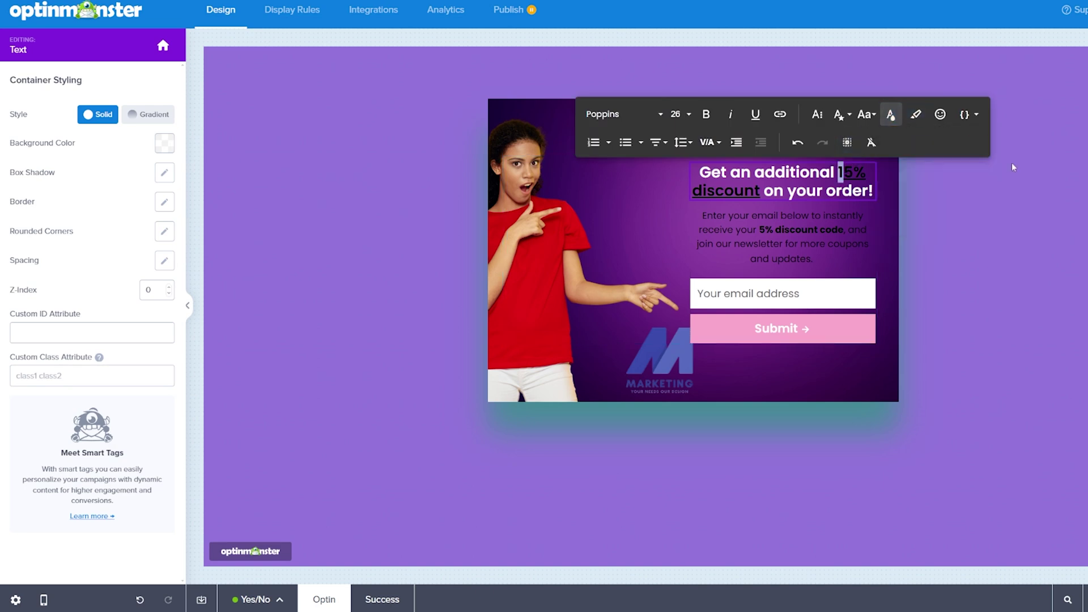
{"action": "left_click", "coordinate": [896, 242]}
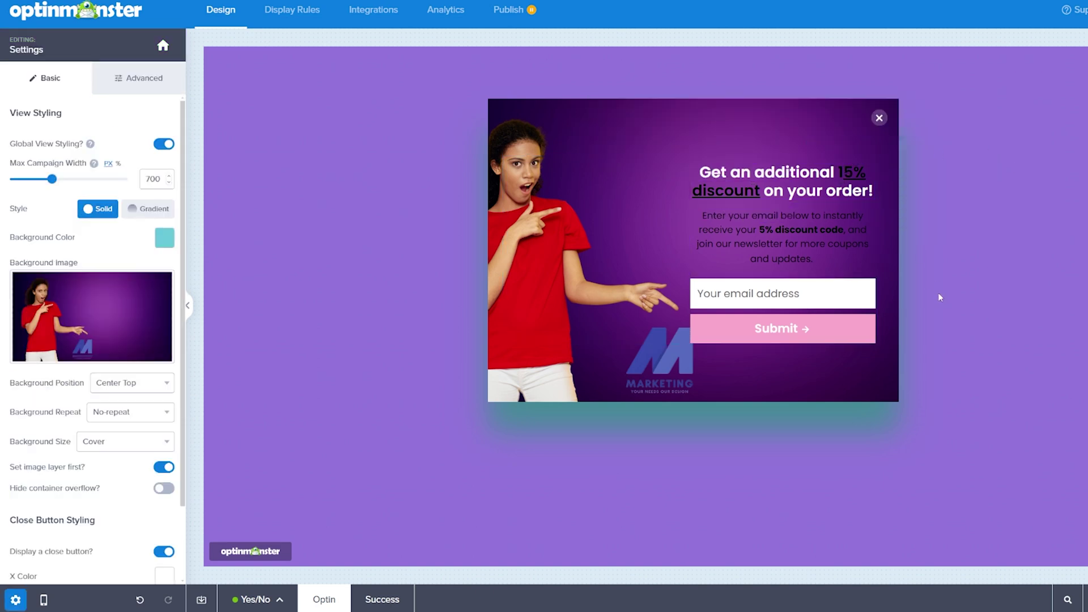
Step: Make the body text offer 15%, with the added 1 bold like the rest
{"action": "left_click", "coordinate": [761, 228]}
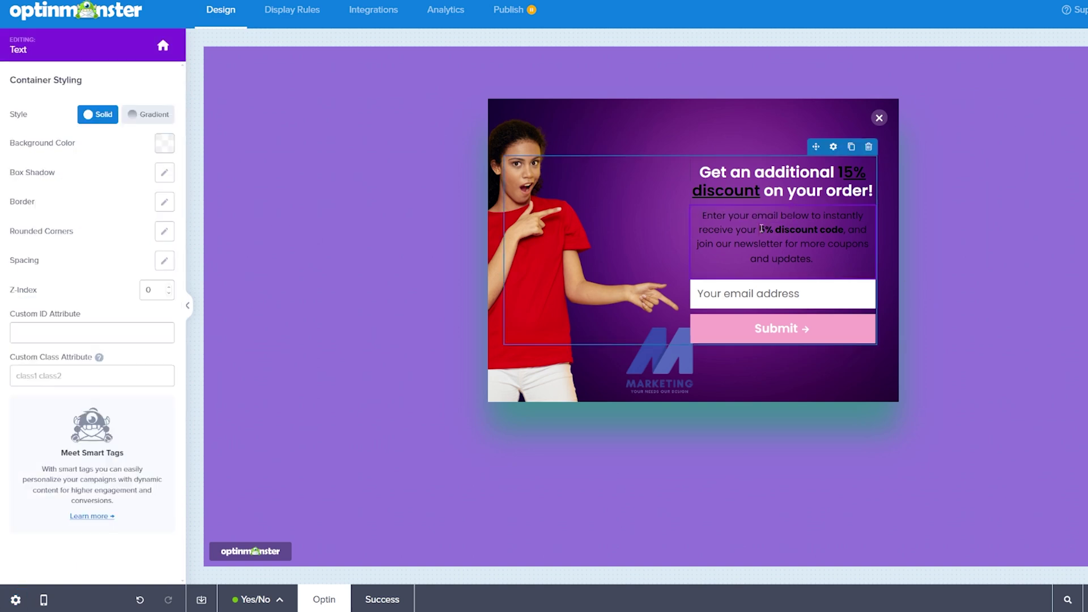
{"action": "left_click", "coordinate": [761, 229]}
{"action": "left_click_drag", "start_coordinate": [763, 229], "coordinate": [758, 229]}
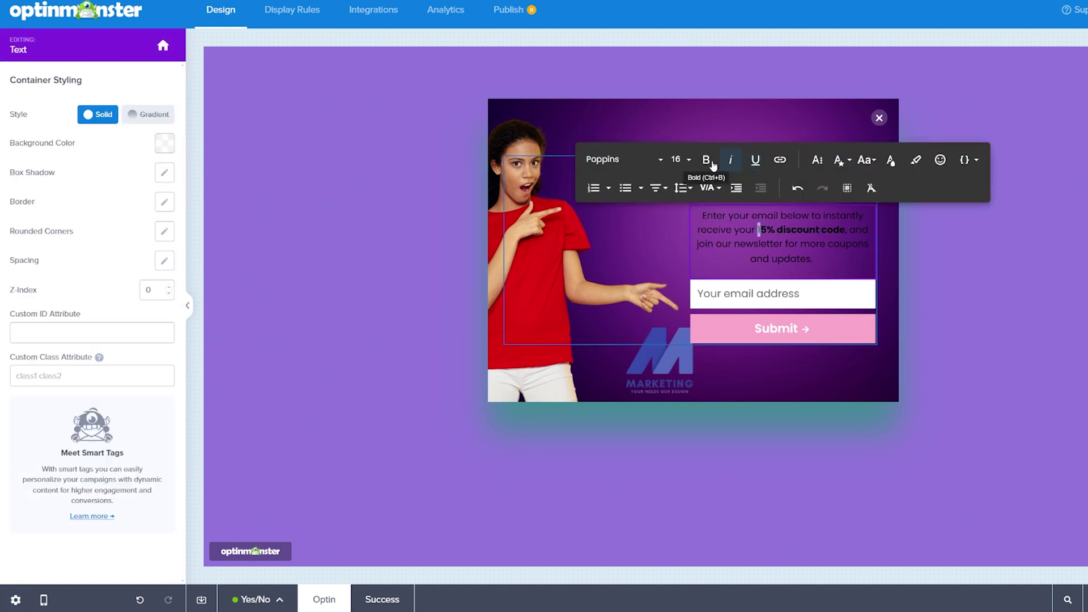
{"action": "left_click", "coordinate": [707, 161]}
{"action": "left_click", "coordinate": [967, 318]}
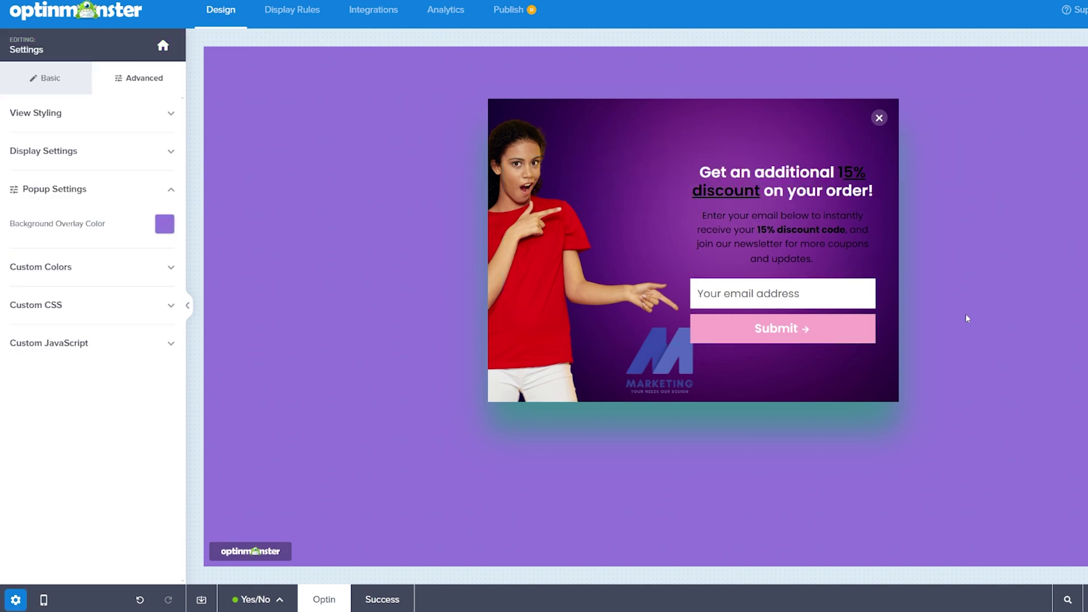
{"action": "left_click", "coordinate": [379, 601]}
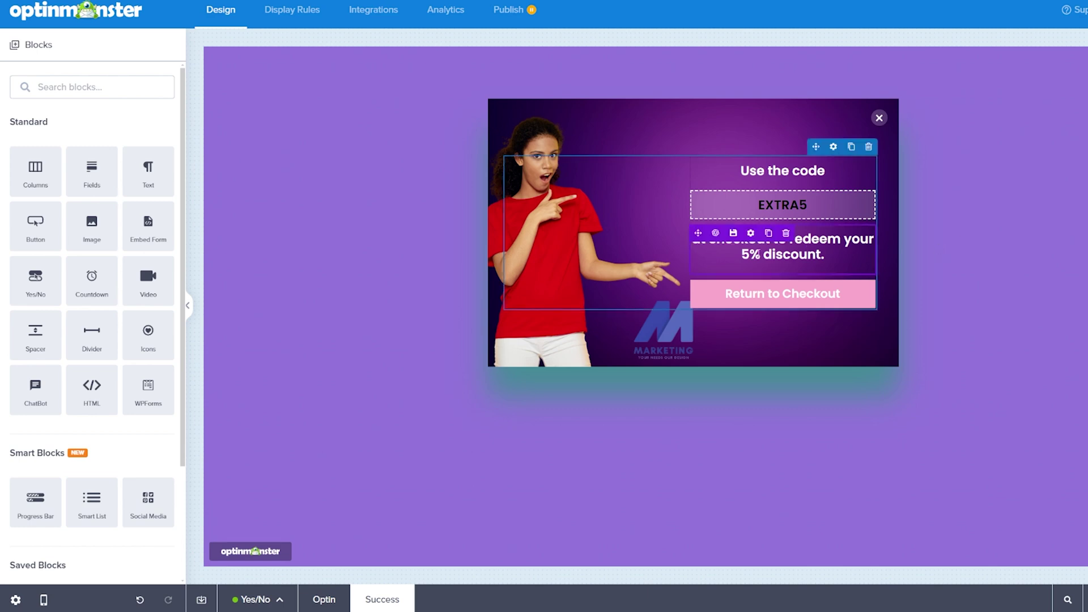
Step: Edit the success message so it promises a 15% discount instead of 5%
{"action": "left_click", "coordinate": [742, 255]}
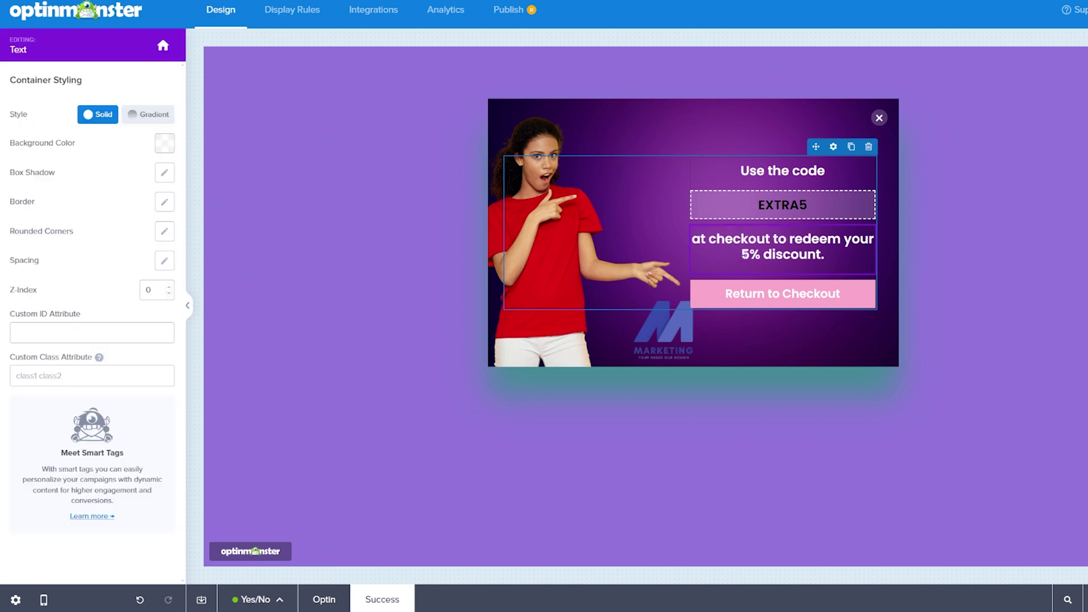
{"action": "type", "text": "1"}
{"action": "left_click", "coordinate": [963, 270]}
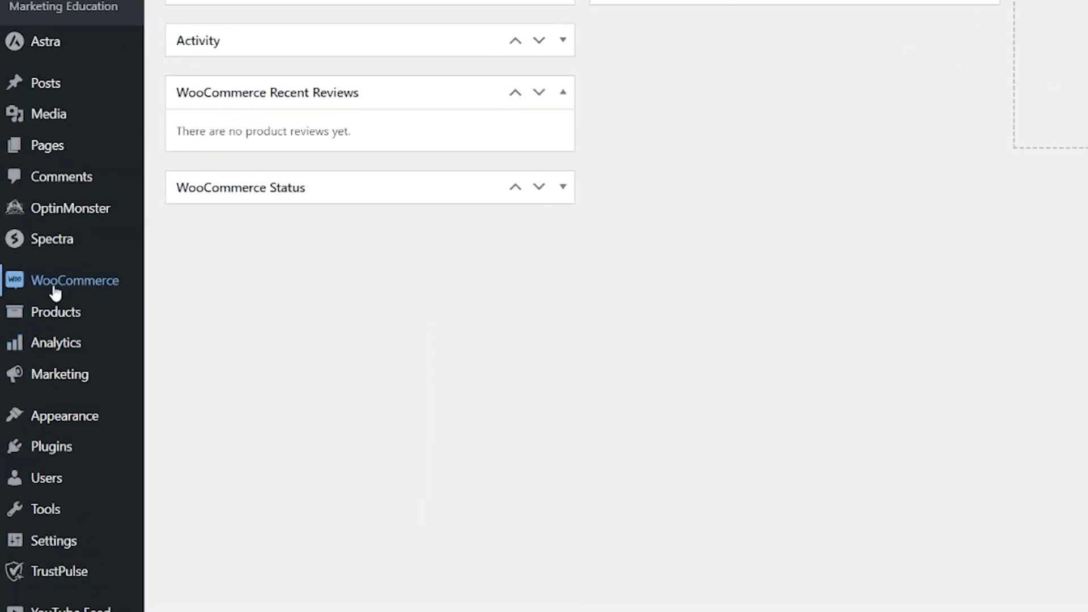
{"action": "mouse_move", "coordinate": [73, 383]}
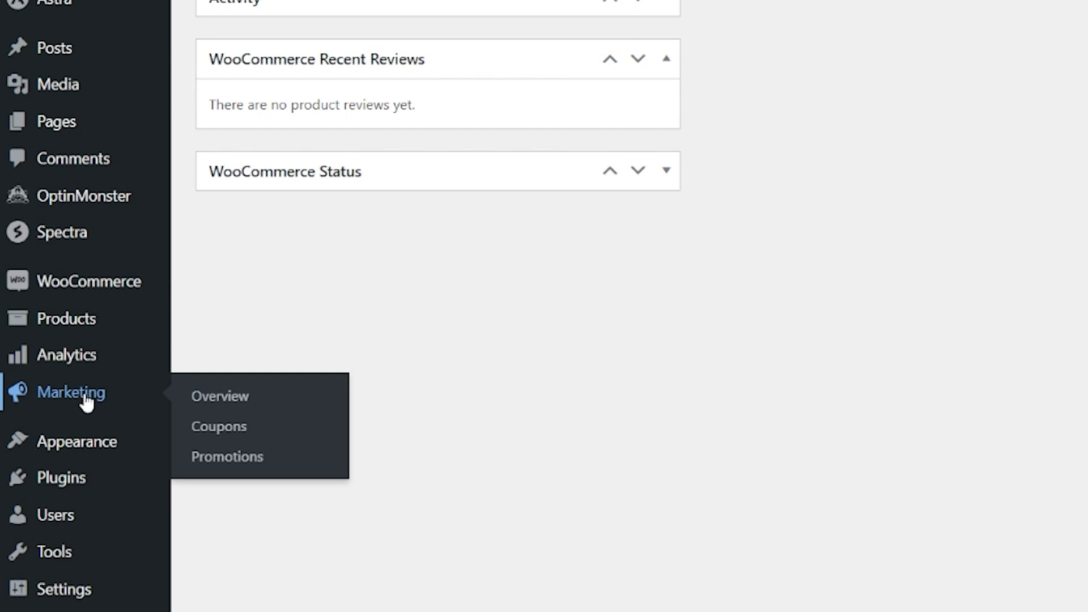
Step: Check the WooCommerce Coupons list for the 15new fixed cart coupon
{"action": "left_click", "coordinate": [226, 426]}
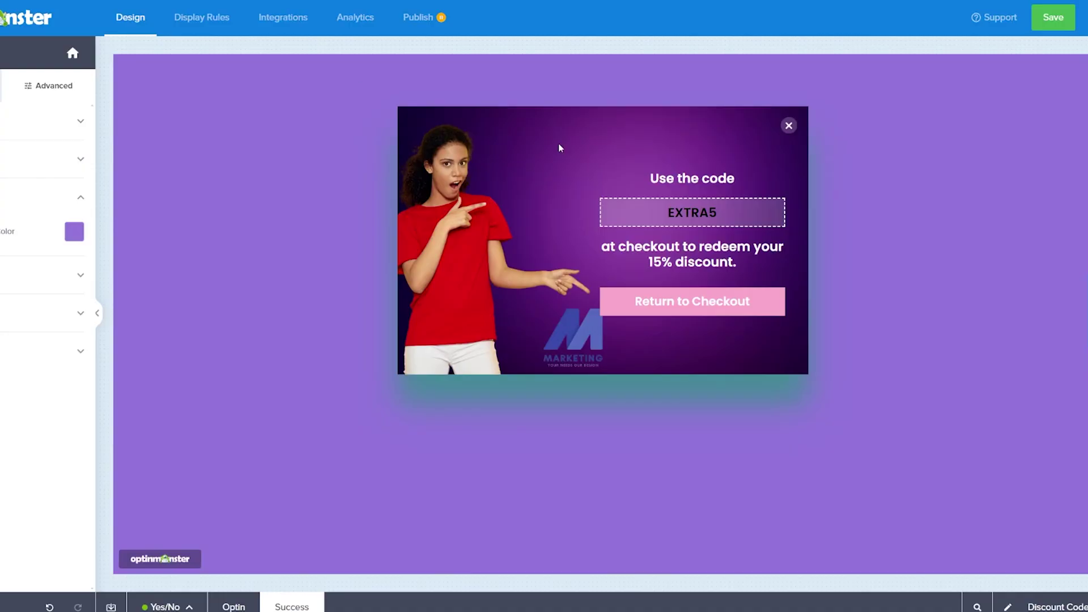
Step: Replace the success code EXTRA5 with 15new and save the campaign
{"action": "double_click", "coordinate": [624, 208]}
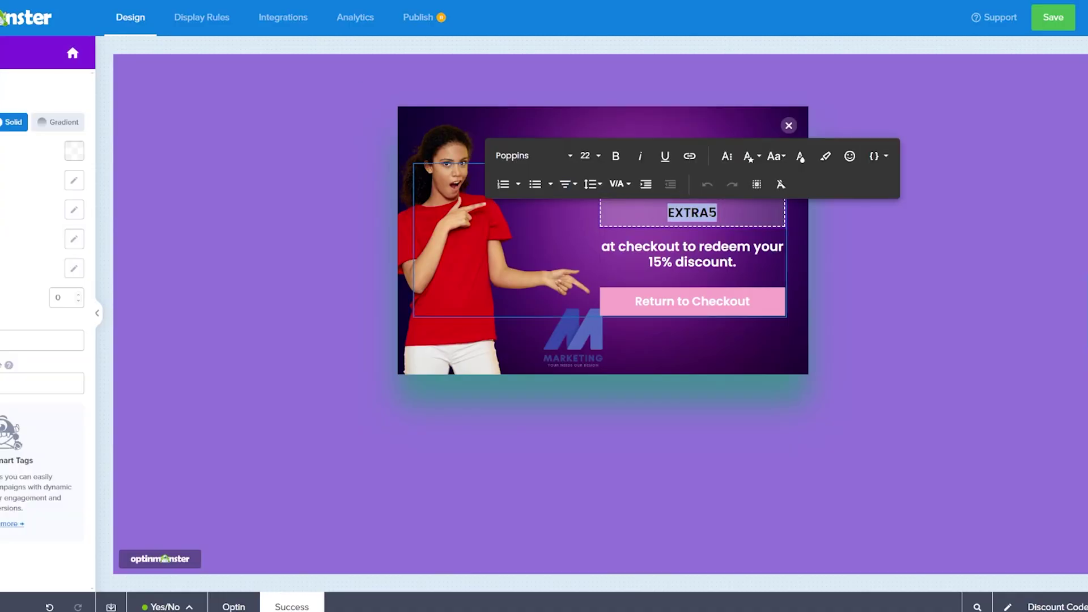
{"action": "type", "text": "15n"}
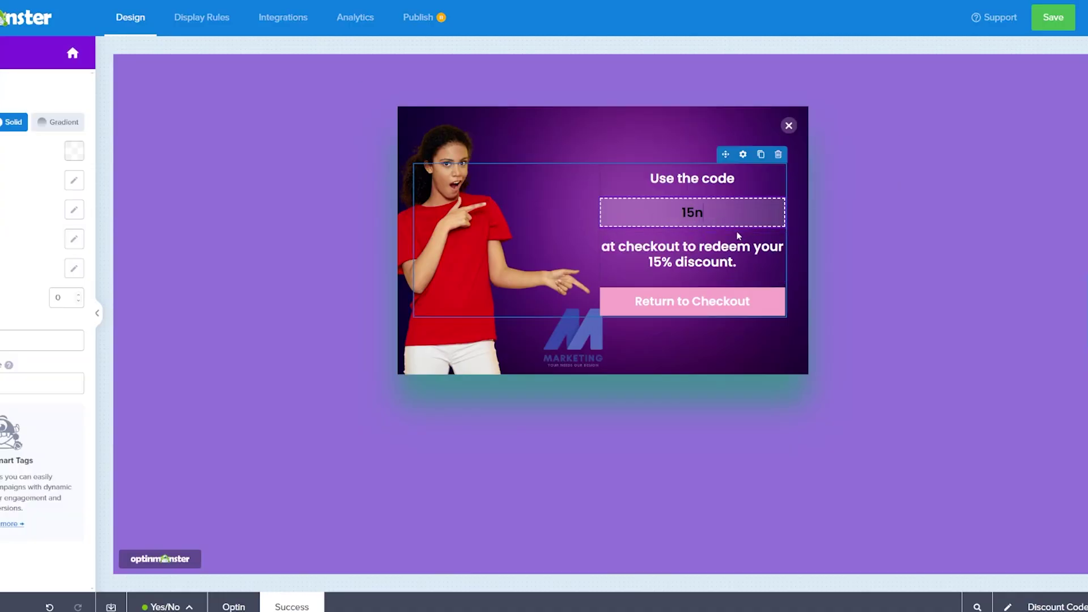
{"action": "type", "text": "ew"}
{"action": "left_click", "coordinate": [870, 263]}
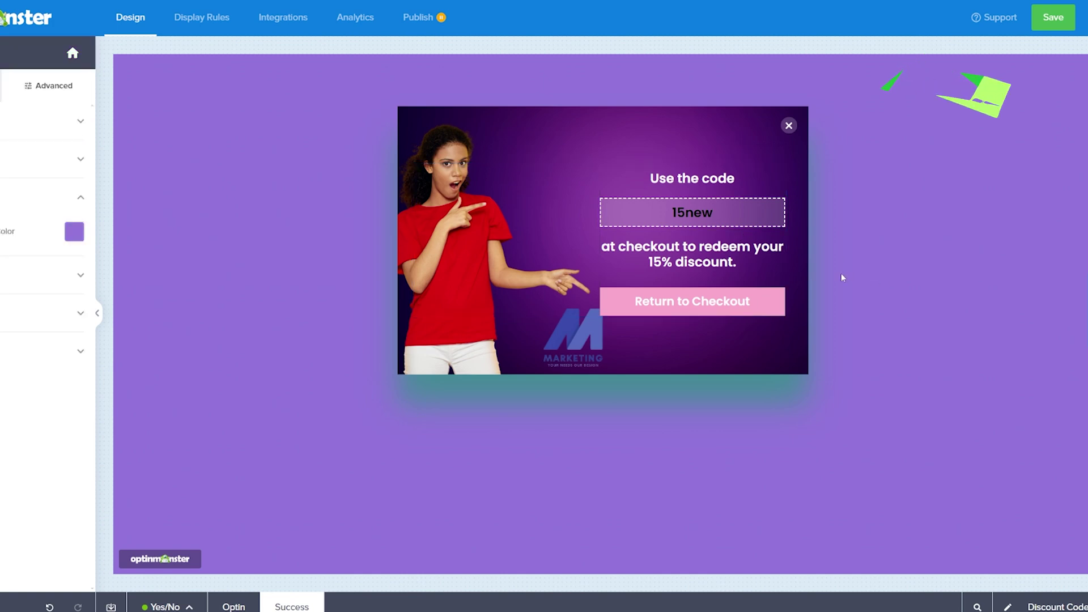
{"action": "left_click", "coordinate": [1053, 24]}
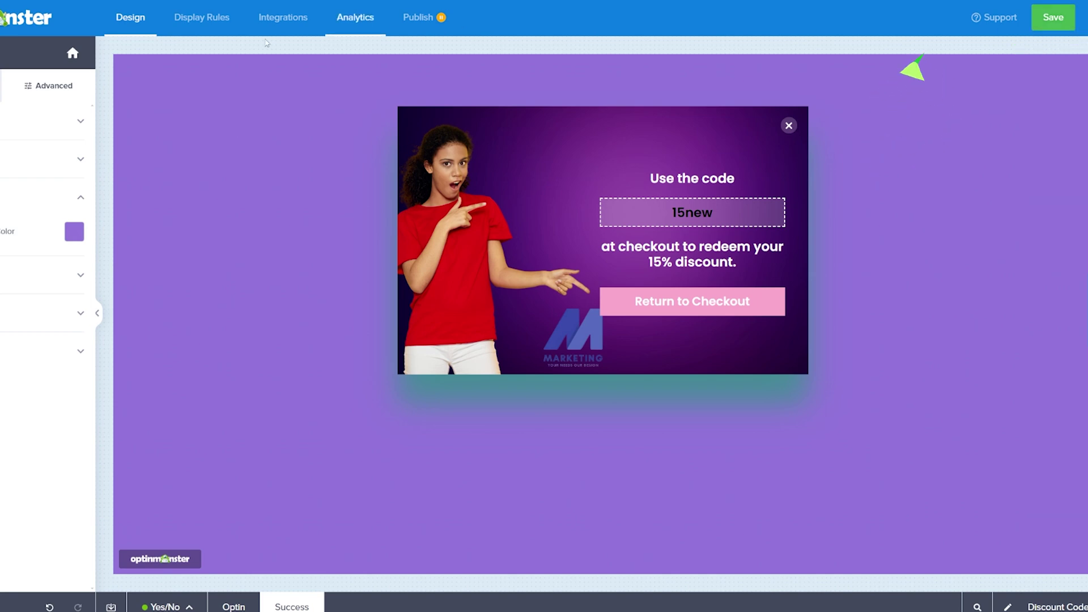
{"action": "left_click", "coordinate": [209, 25]}
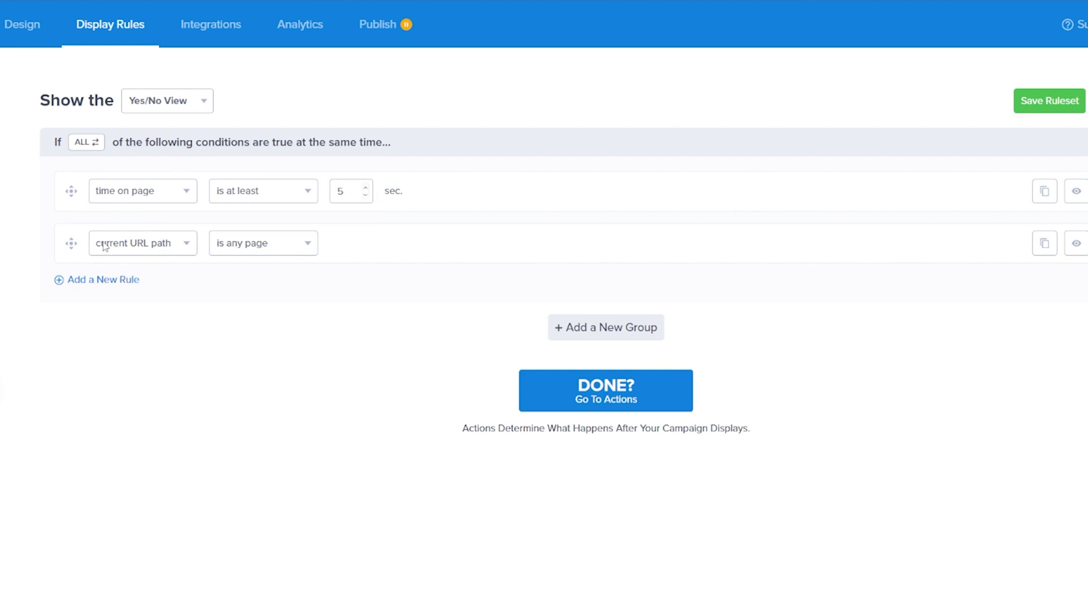
Step: Restrict the popup's display rule to the homepage, then go to the Monster Leads integration settings
{"action": "left_click", "coordinate": [301, 252]}
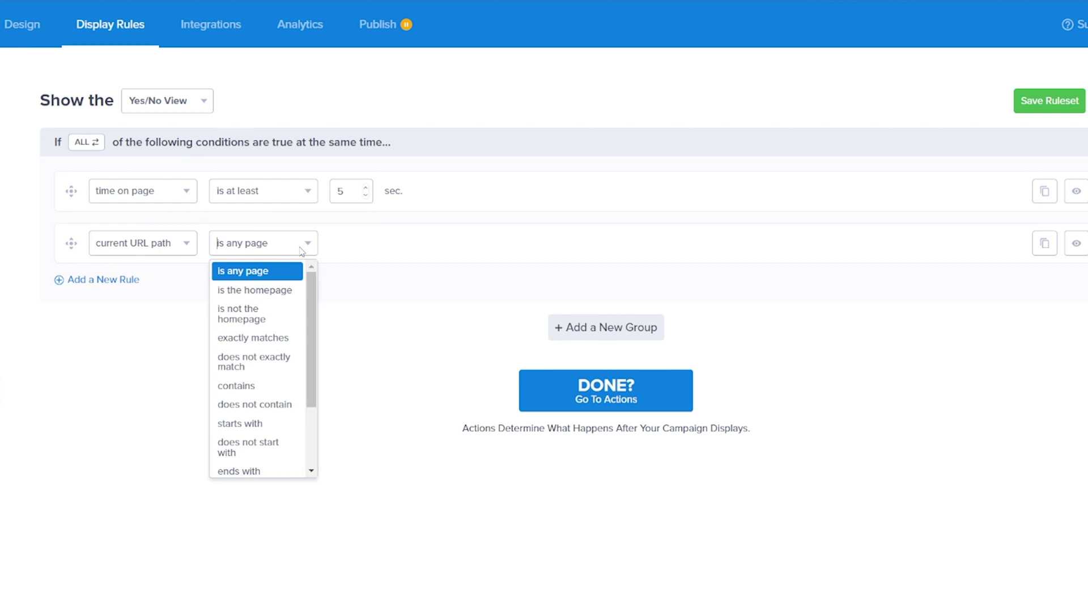
{"action": "left_click", "coordinate": [280, 290]}
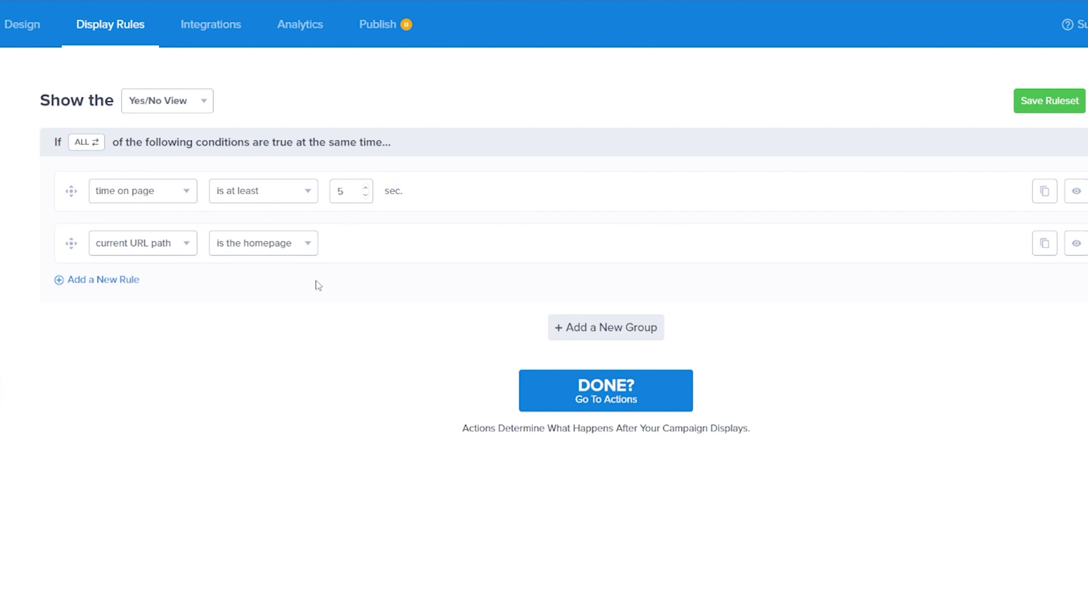
{"action": "left_click", "coordinate": [229, 24]}
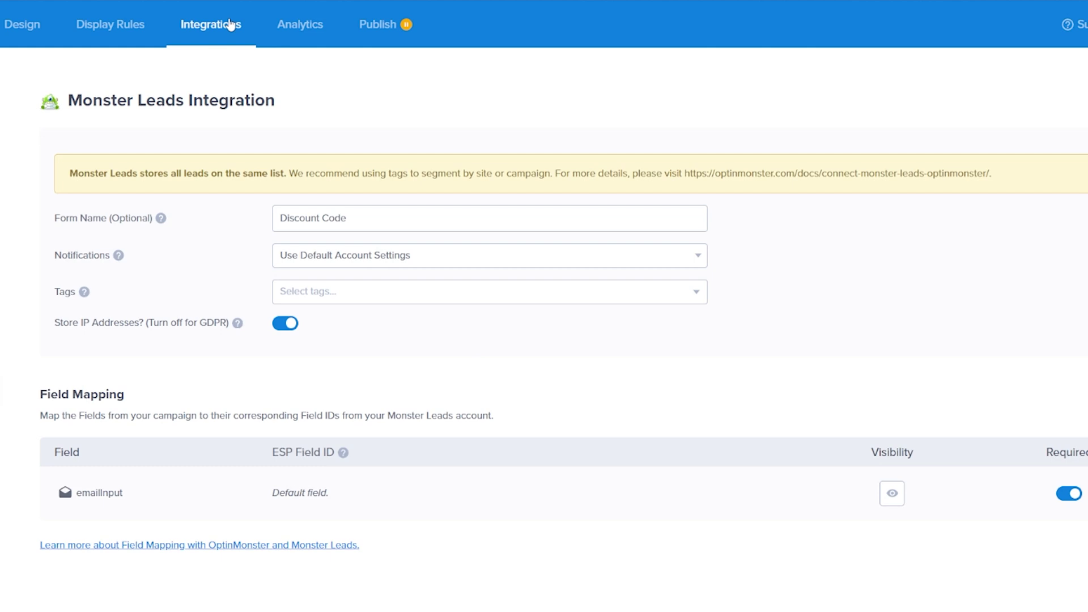
Step: Move through the Analytics tab to the Publish tab and publish the Discount Code campaign
{"action": "left_click", "coordinate": [304, 30]}
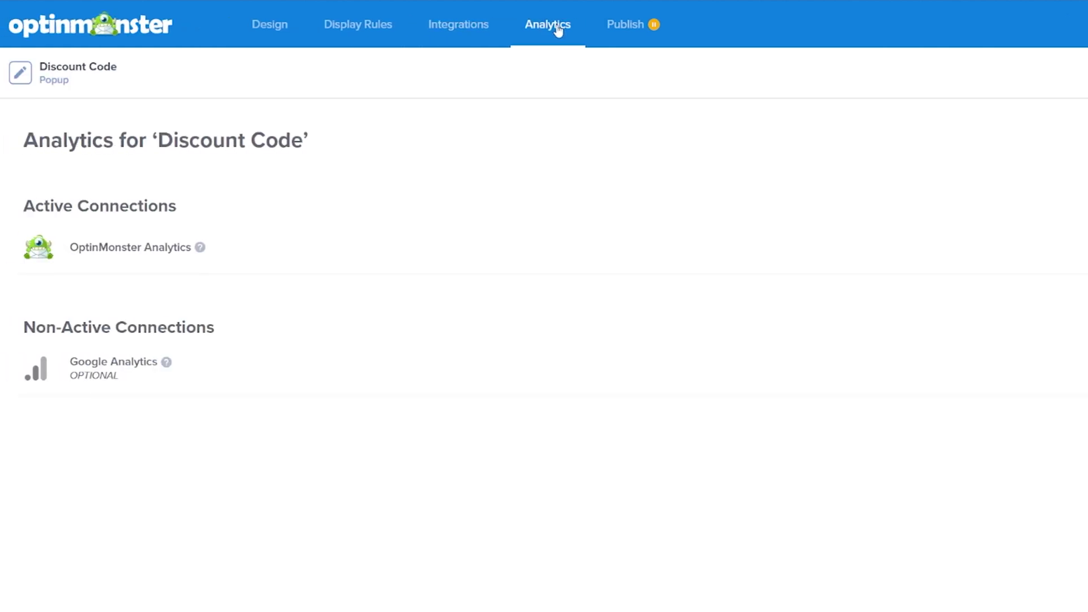
{"action": "left_click", "coordinate": [618, 29]}
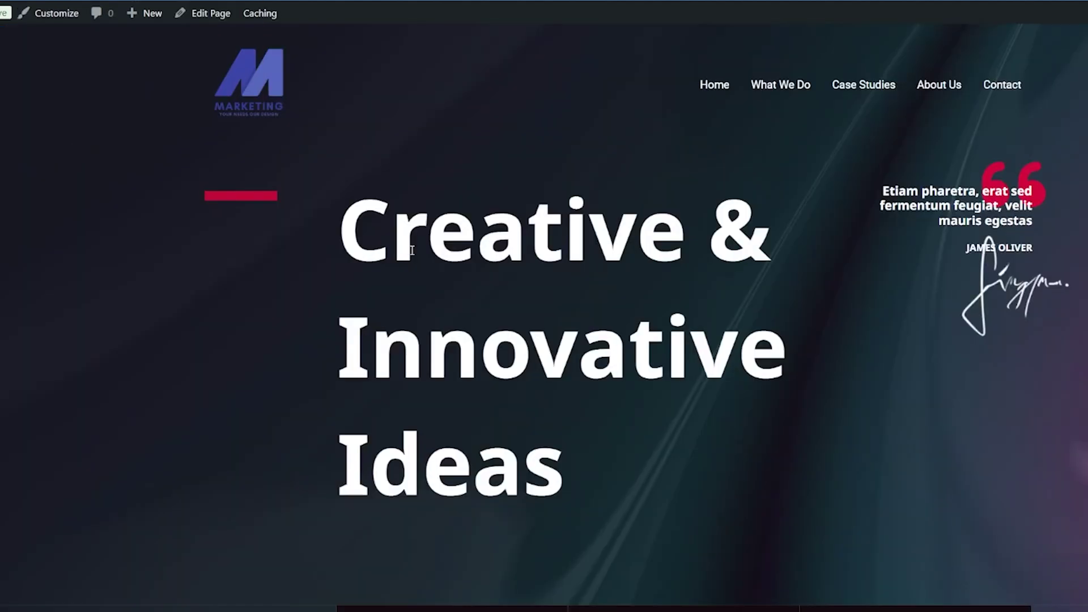
Step: Scroll down and back up the 'Creative & Innovative Ideas' homepage until the 15% off popup appears
{"action": "scroll", "coordinate": [597, 440], "scroll_direction": "down", "scroll_amount": 15}
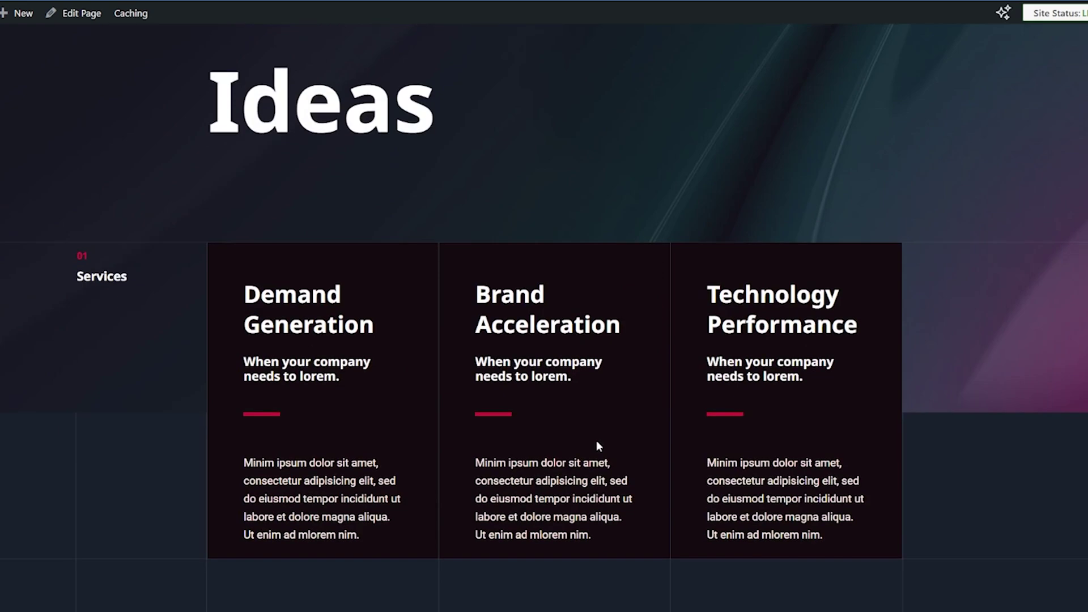
{"action": "scroll", "coordinate": [582, 454], "scroll_direction": "down", "scroll_amount": 15}
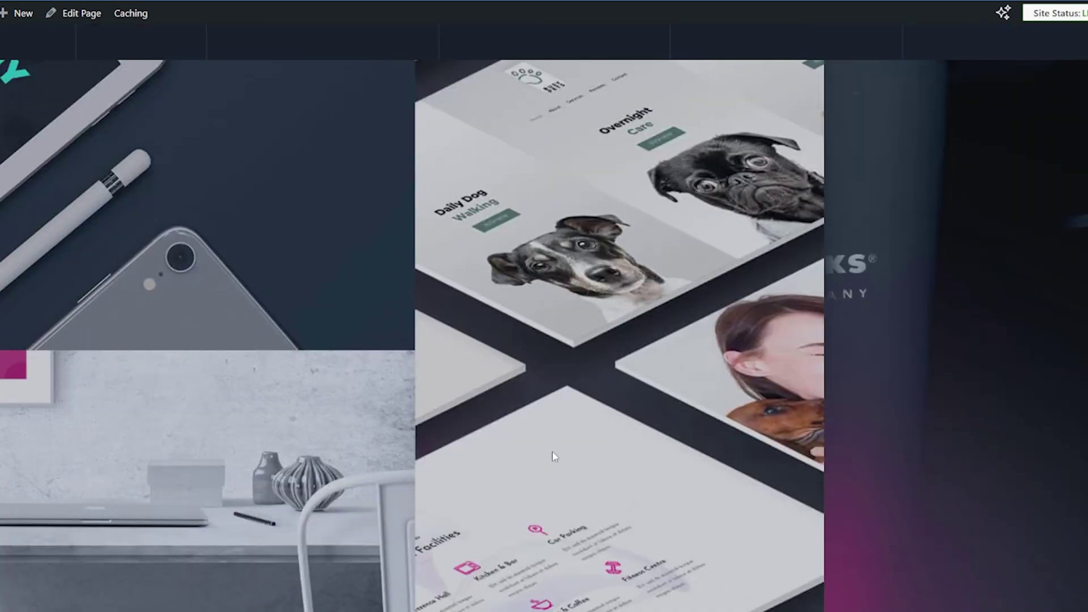
{"action": "scroll", "coordinate": [553, 452], "scroll_direction": "up", "scroll_amount": 20}
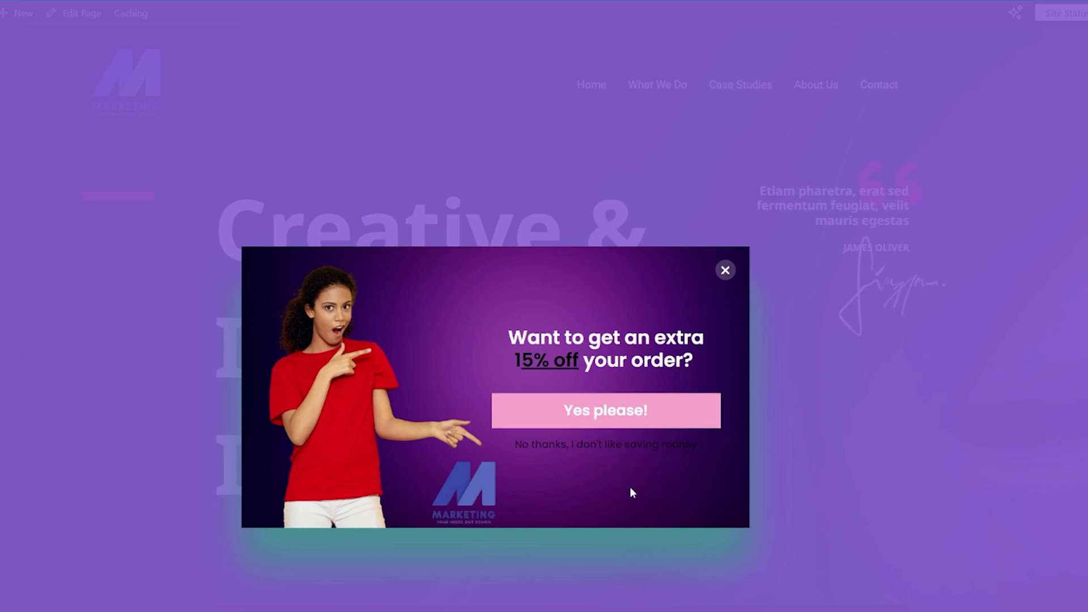
Step: Accept the popup's extra 15% off offer with 'Yes please!'
{"action": "left_click", "coordinate": [606, 426]}
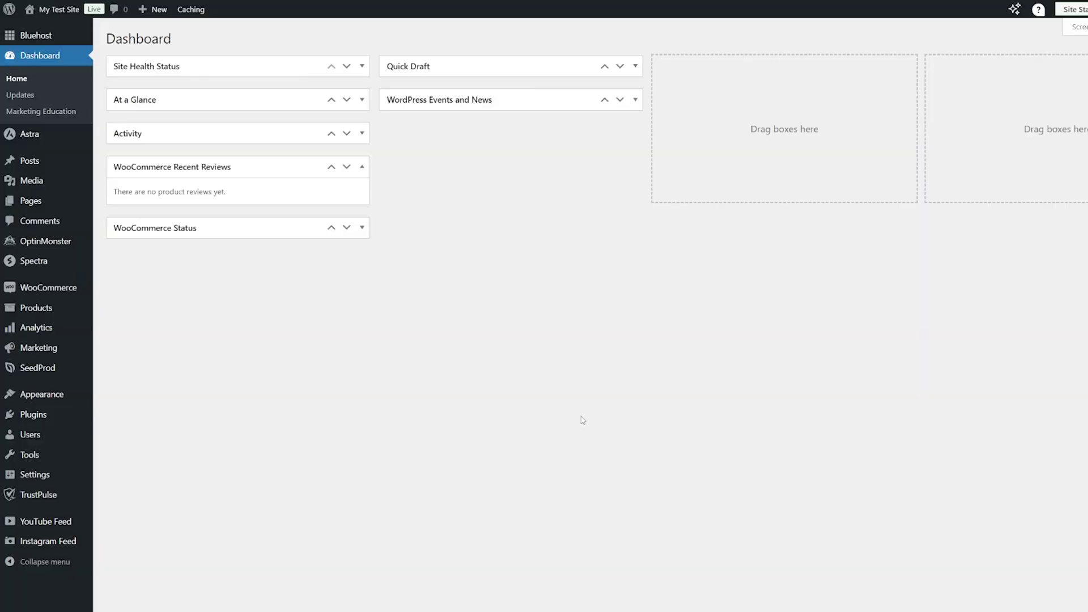
Step: Open SeedProd's pages overview and switch Coming Soon Mode to Active
{"action": "mouse_move", "coordinate": [37, 371]}
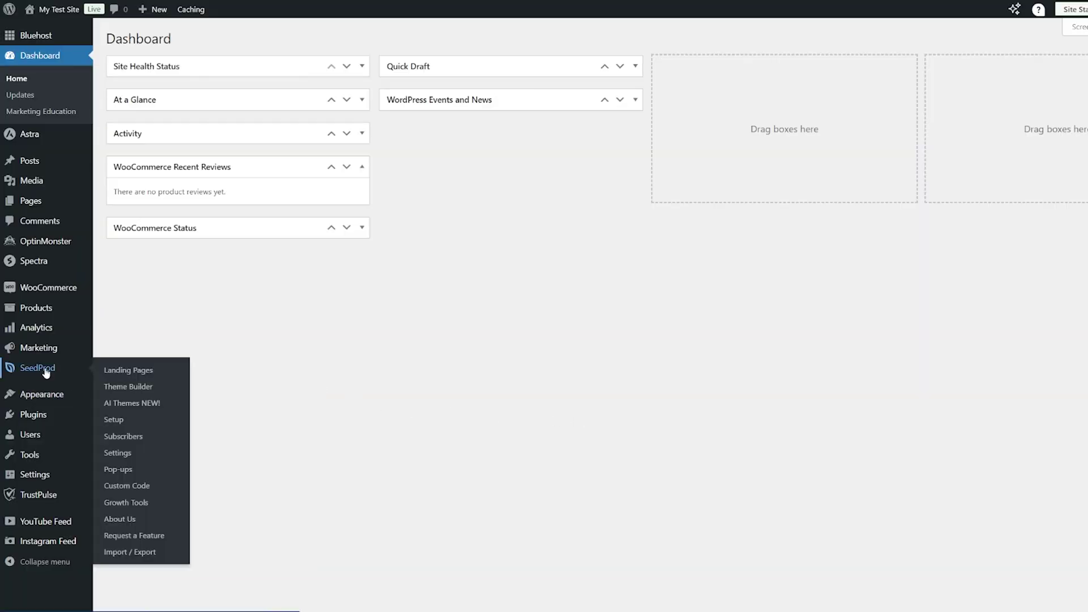
{"action": "left_click", "coordinate": [46, 372]}
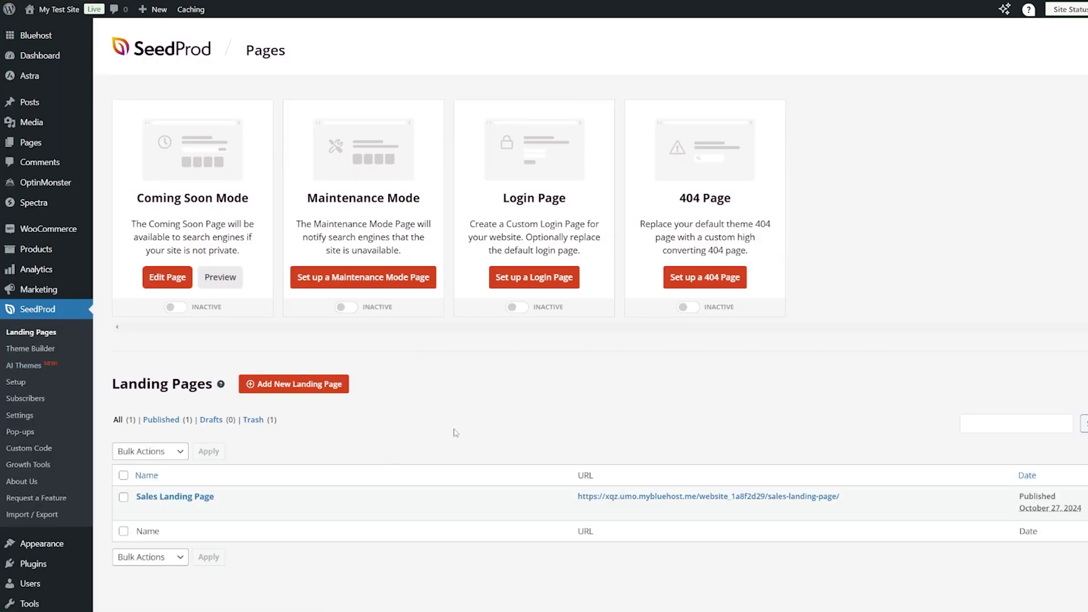
{"action": "left_click", "coordinate": [171, 309]}
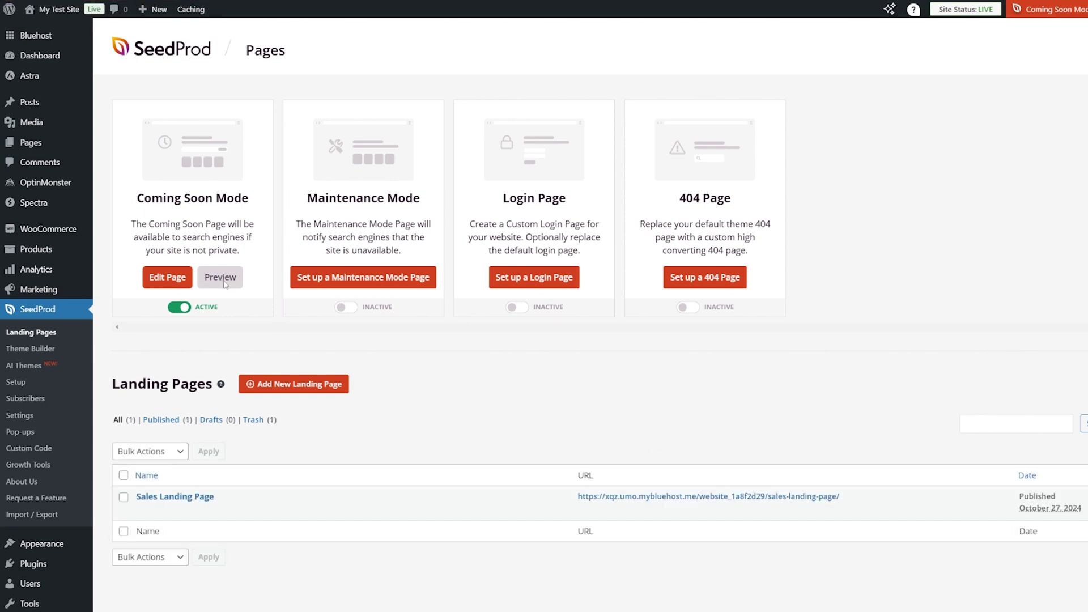
Step: Preview the coming soon page, then preview the Sales Landing Page with its 30% off offer
{"action": "left_click", "coordinate": [224, 283]}
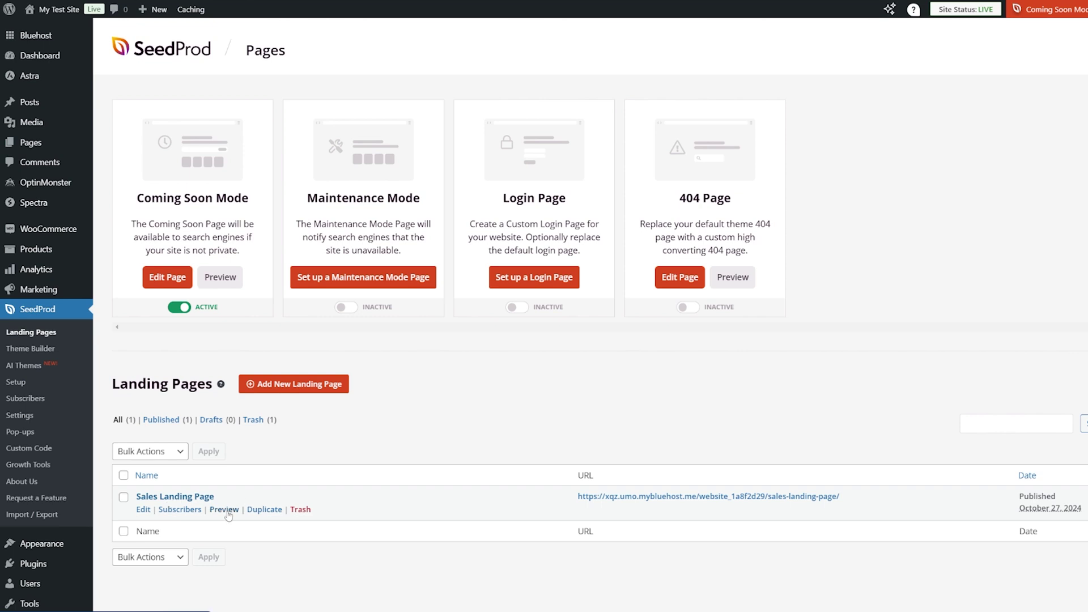
{"action": "left_click", "coordinate": [228, 512]}
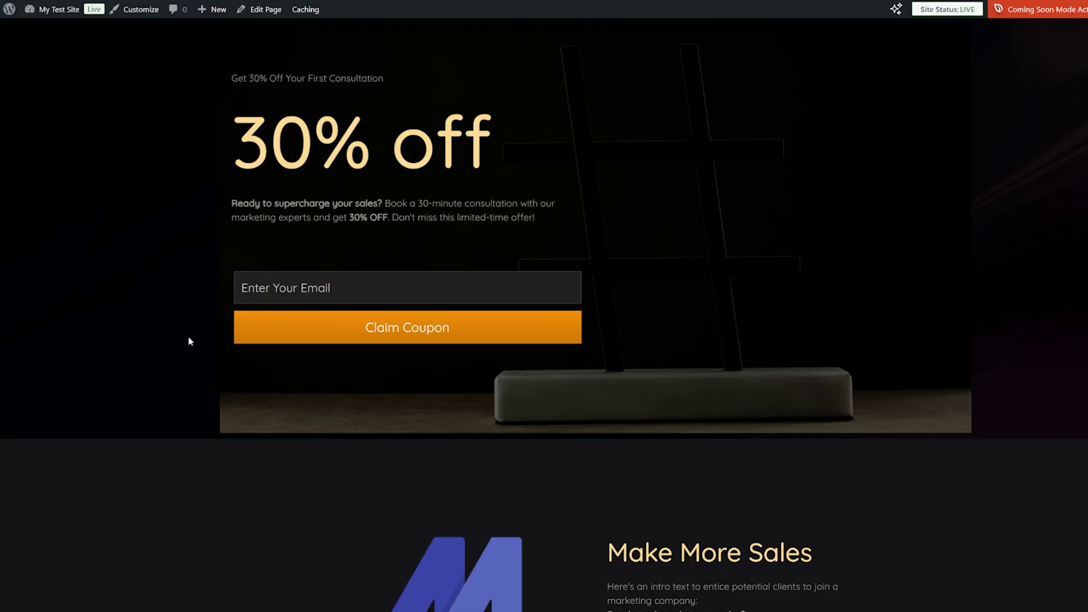
{"action": "scroll", "coordinate": [336, 406], "scroll_direction": "down", "scroll_amount": 15}
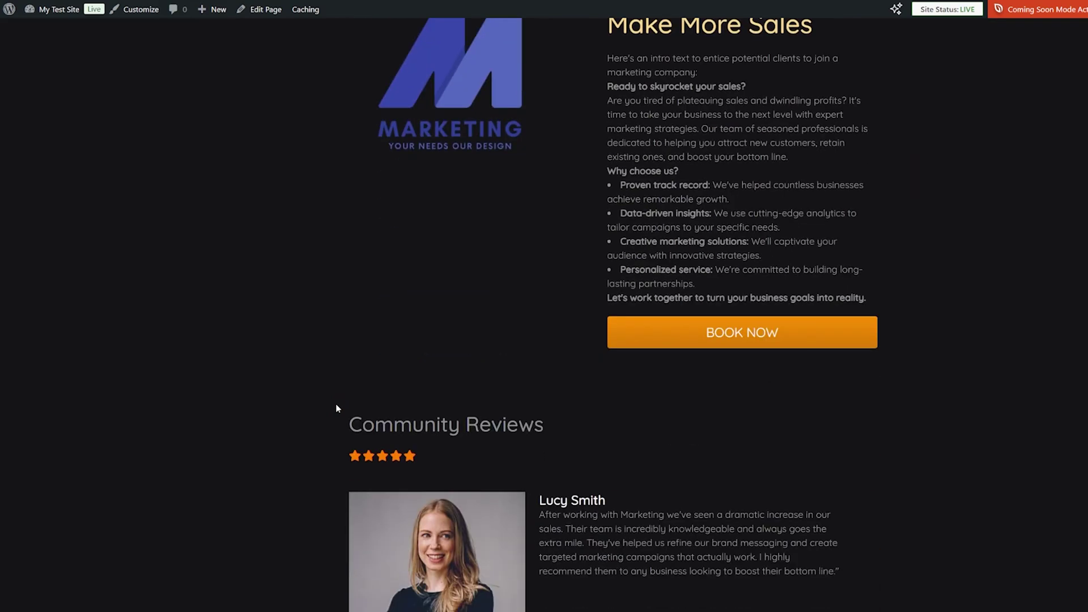
{"action": "scroll", "coordinate": [326, 427], "scroll_direction": "down", "scroll_amount": 10}
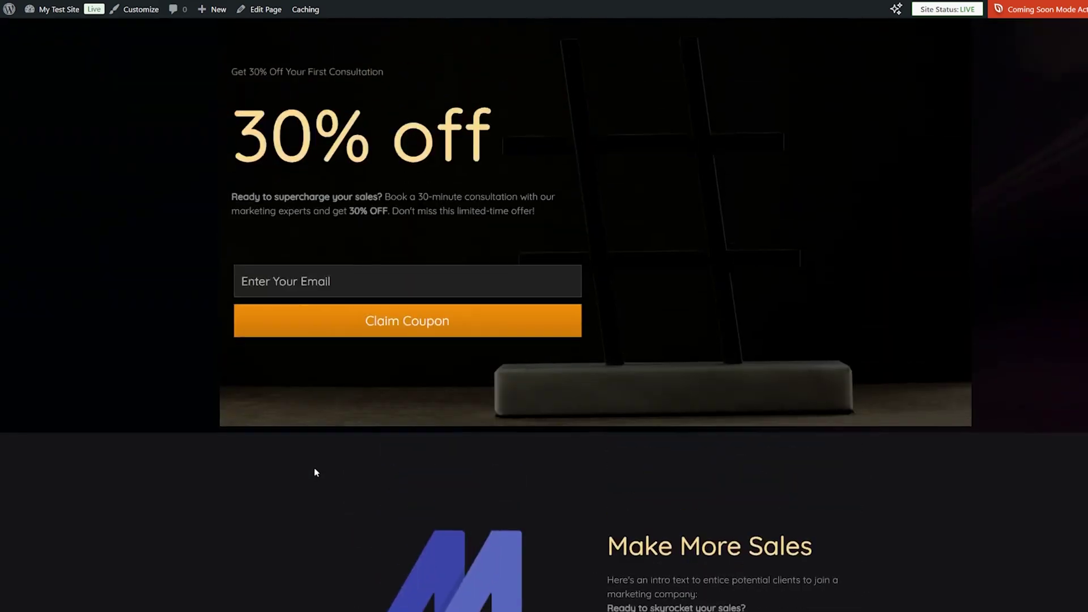
{"action": "scroll", "coordinate": [300, 447], "scroll_direction": "up", "scroll_amount": 1}
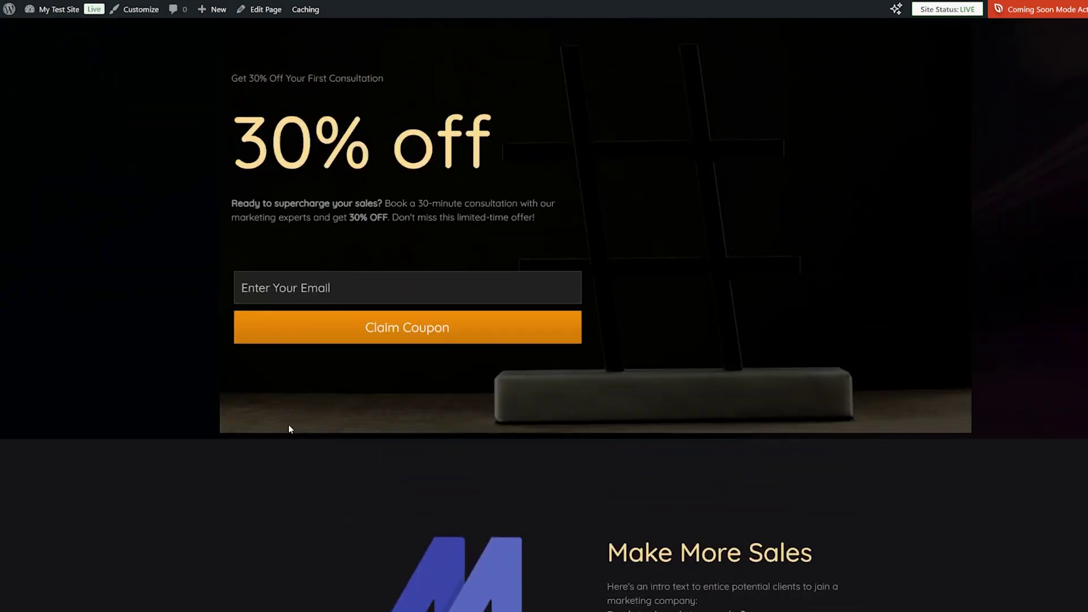